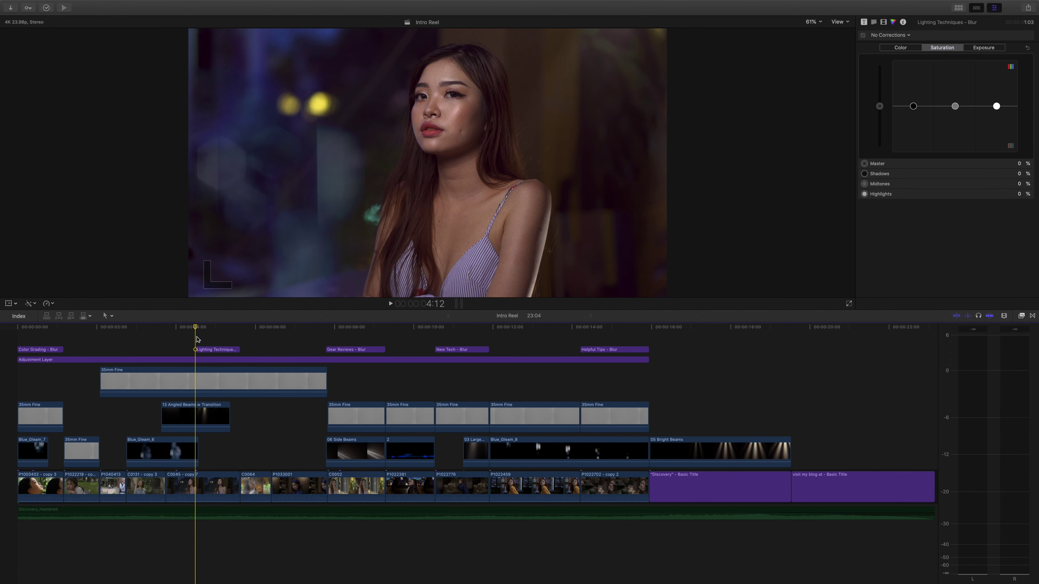
Compare the adjustment layer with its Faded 47 Custom LUT switched off and back on
click(201, 350)
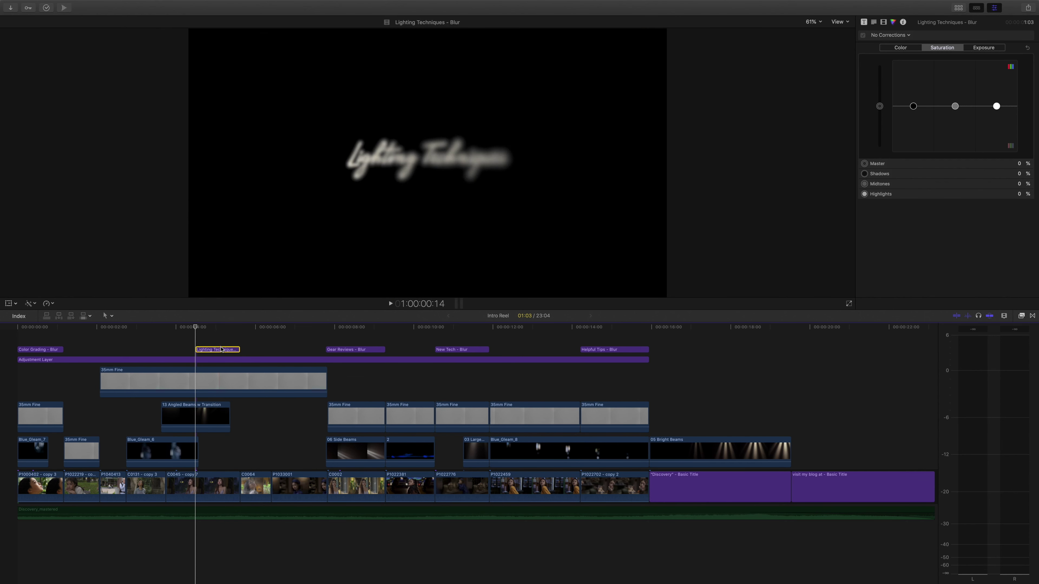
click(196, 360)
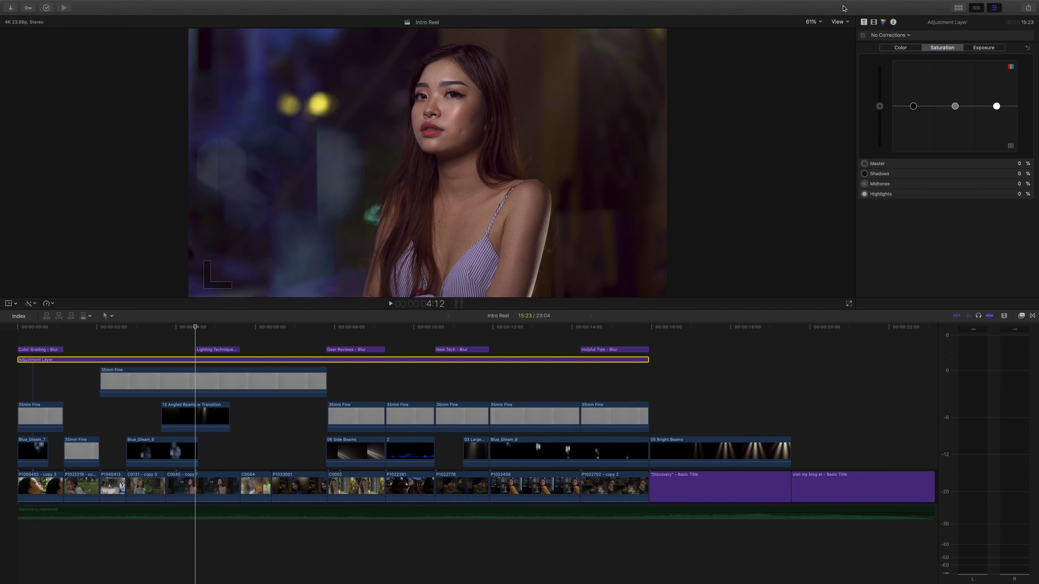
click(873, 22)
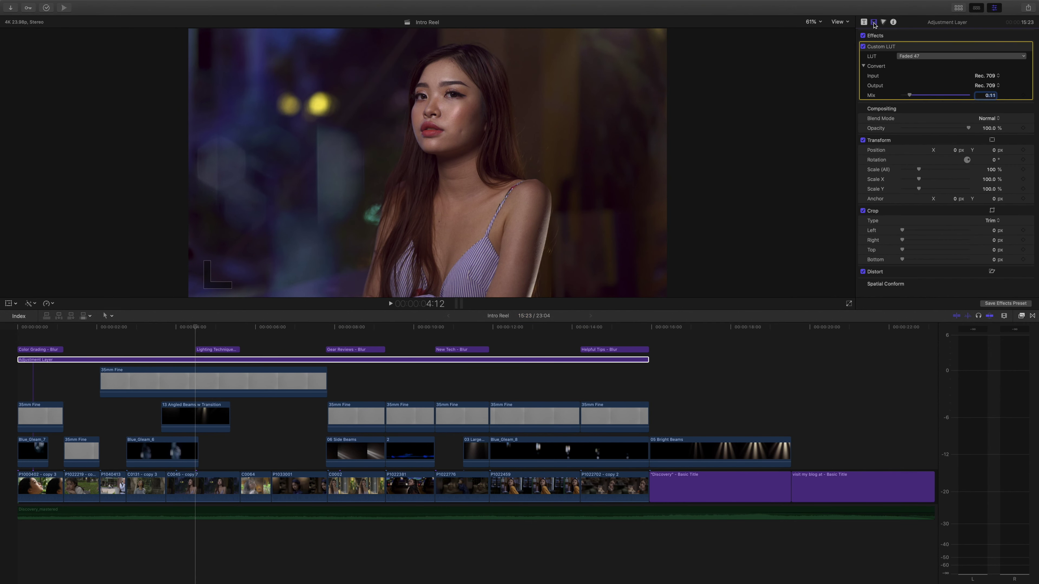
click(863, 47)
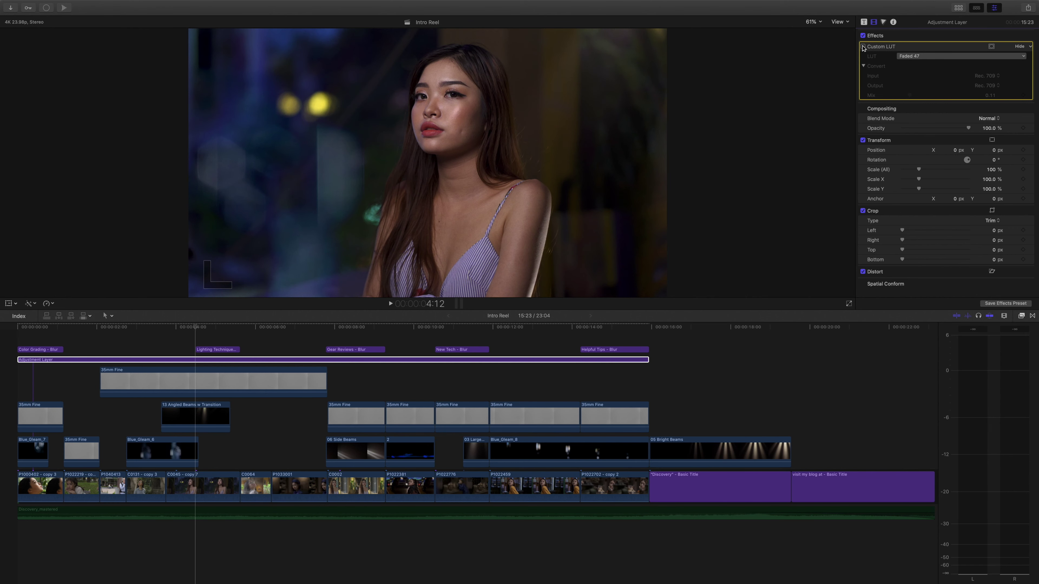
click(862, 46)
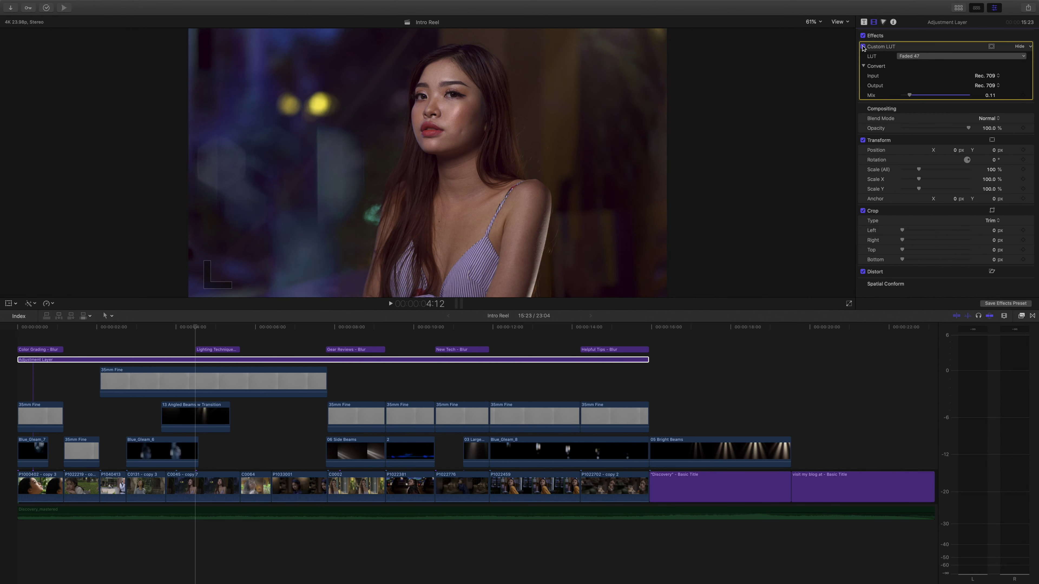
Try different LUT mix strengths, then set the Custom LUT Mix to 0.11
mouse_move(910, 96)
mouse_down()
mouse_move(961, 95)
mouse_move(889, 97)
mouse_move(959, 97)
mouse_move(922, 96)
mouse_up()
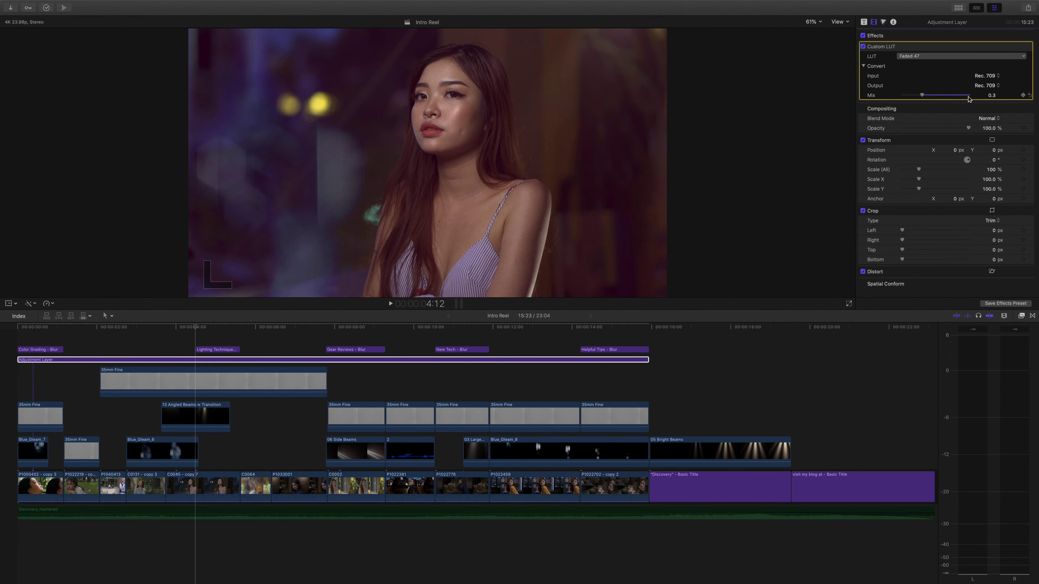
click(991, 96)
text(.11)
key(Return)
click(422, 257)
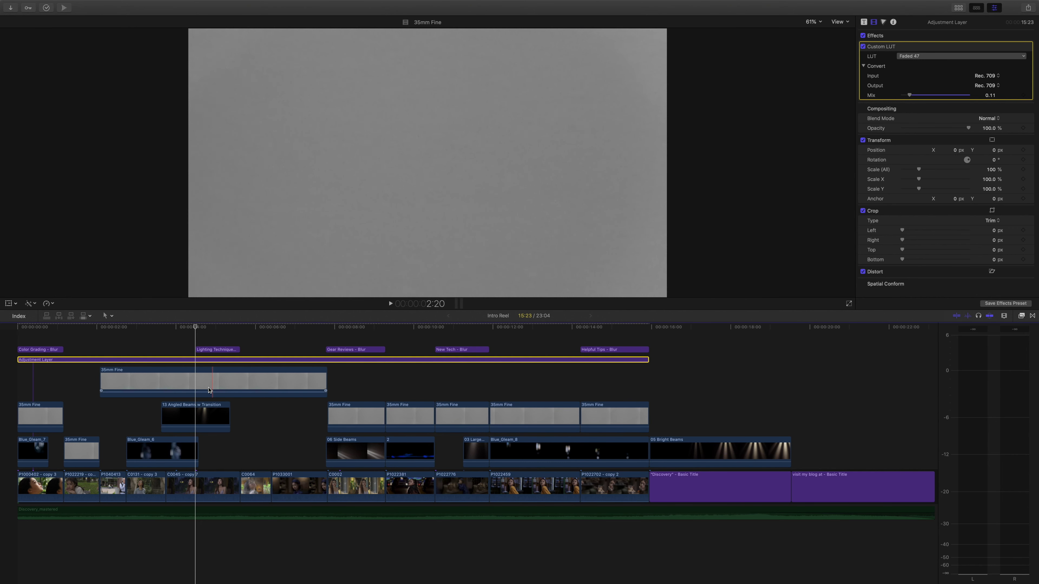
Inspect 35mm Fine and 06 Side Beams, disabling then re-enabling C0002 to view the beams alone
click(201, 389)
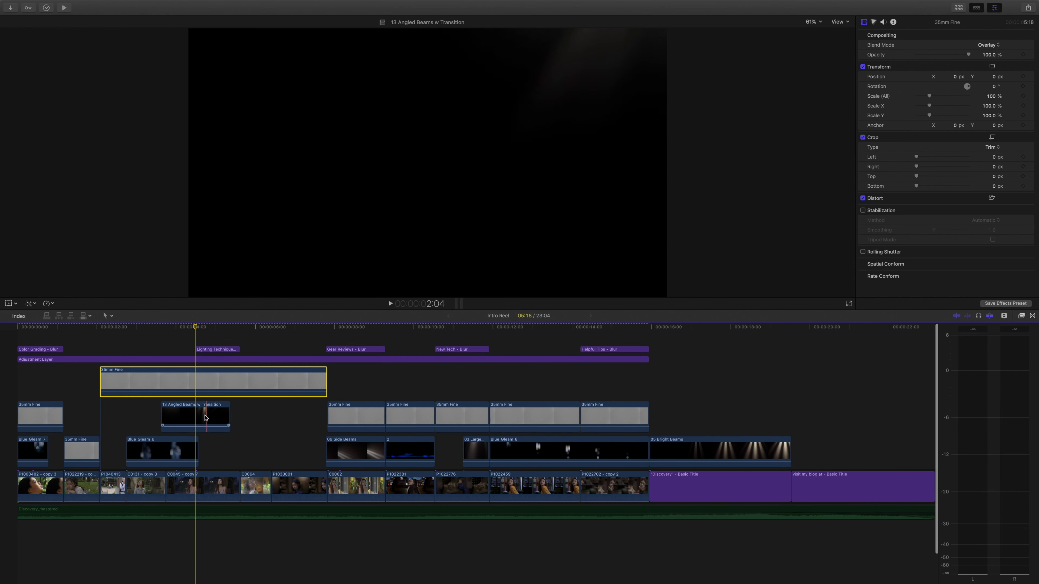
click(364, 349)
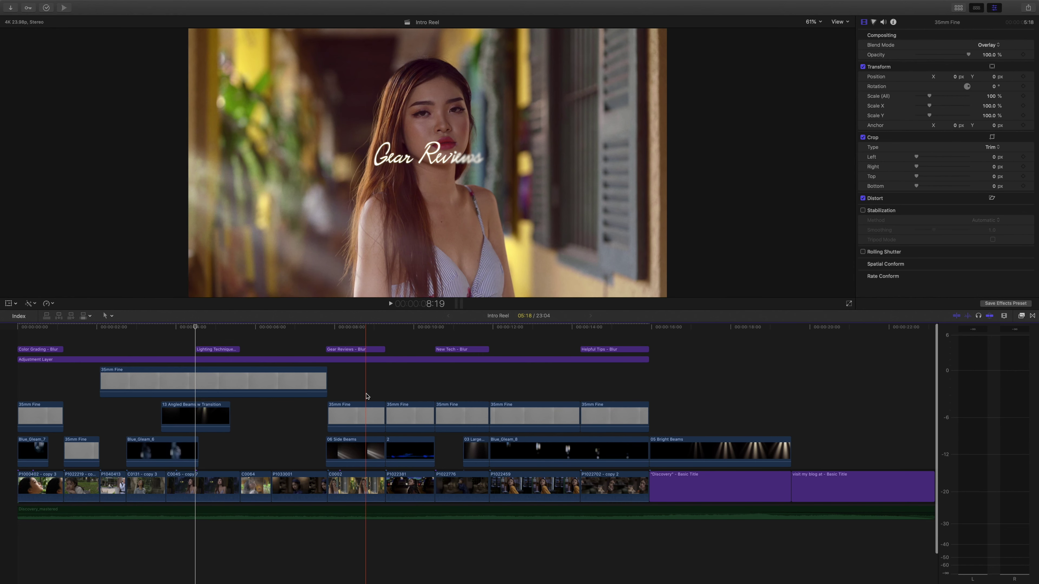
click(364, 447)
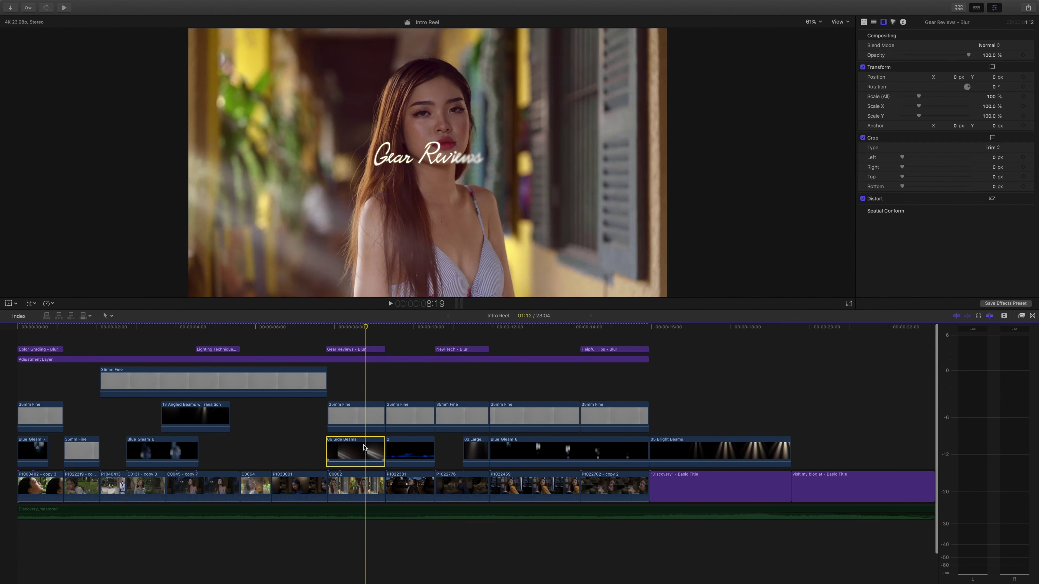
click(369, 488)
key(v)
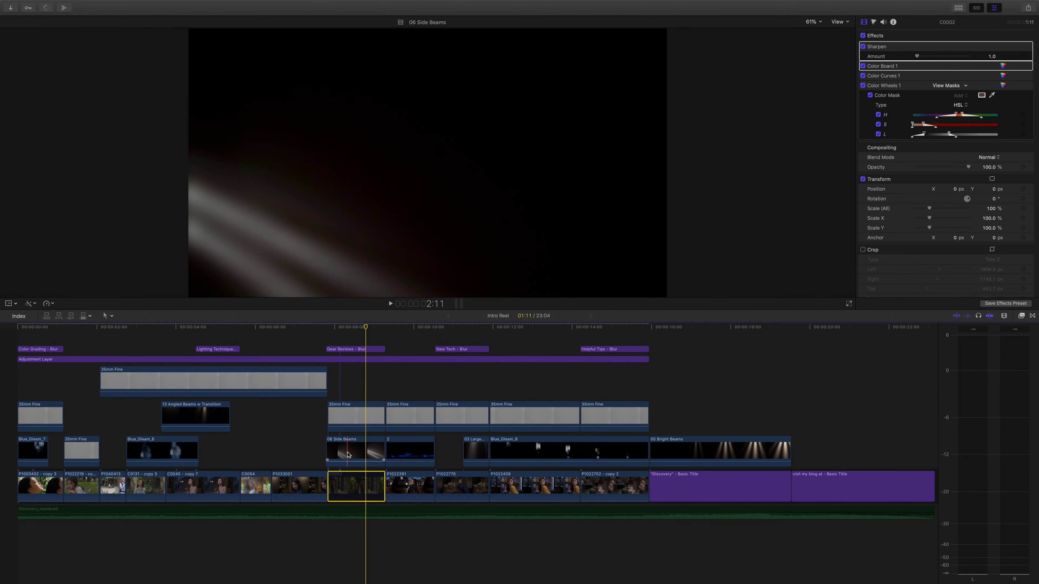
key(v)
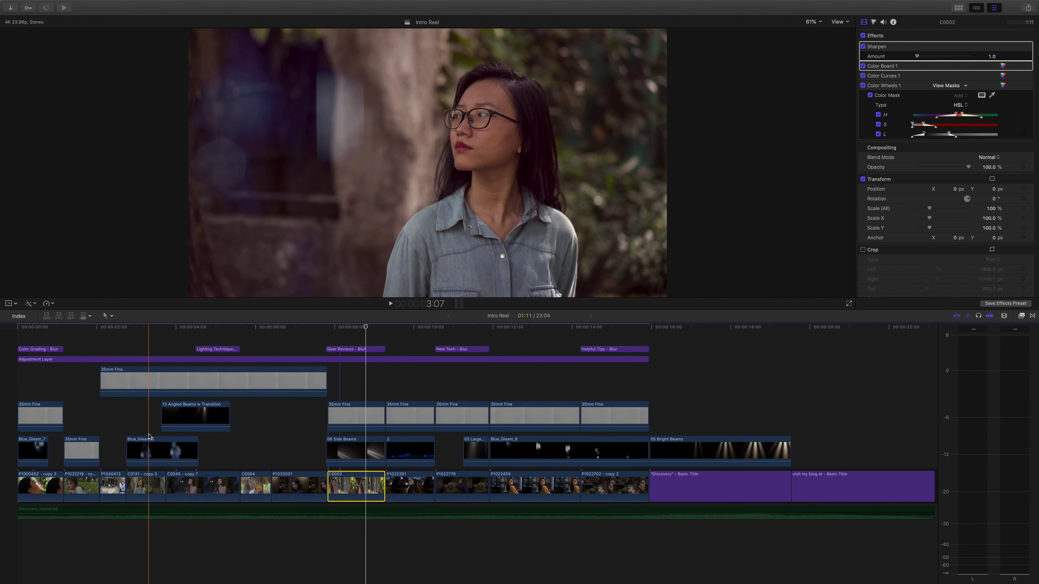
Review Blue_Gleam_6, C0131 - copy 3, the Discovery_mastered music and C0045 - copy 7's Tweed 71 LUT
click(143, 446)
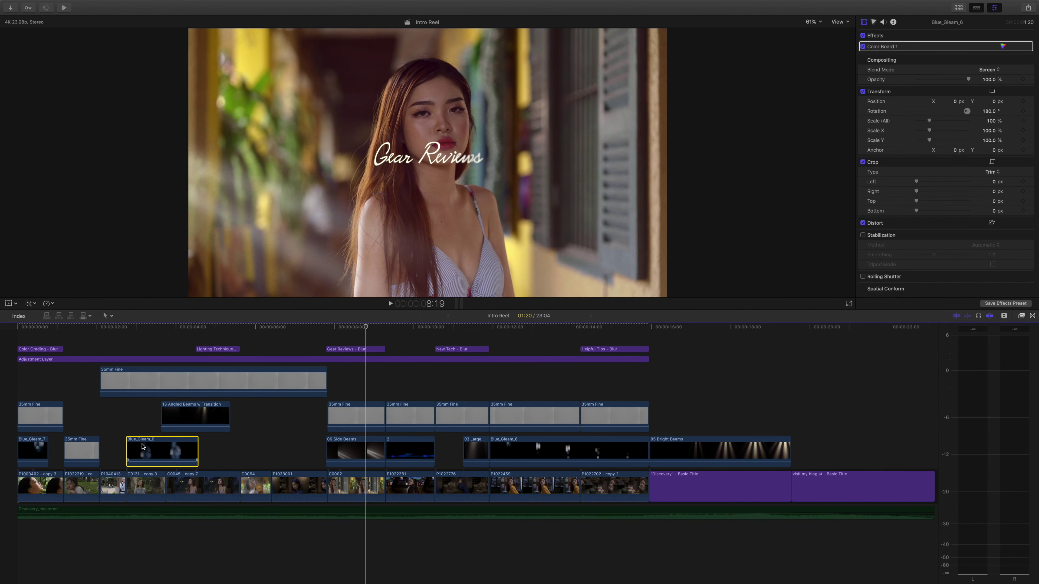
click(161, 446)
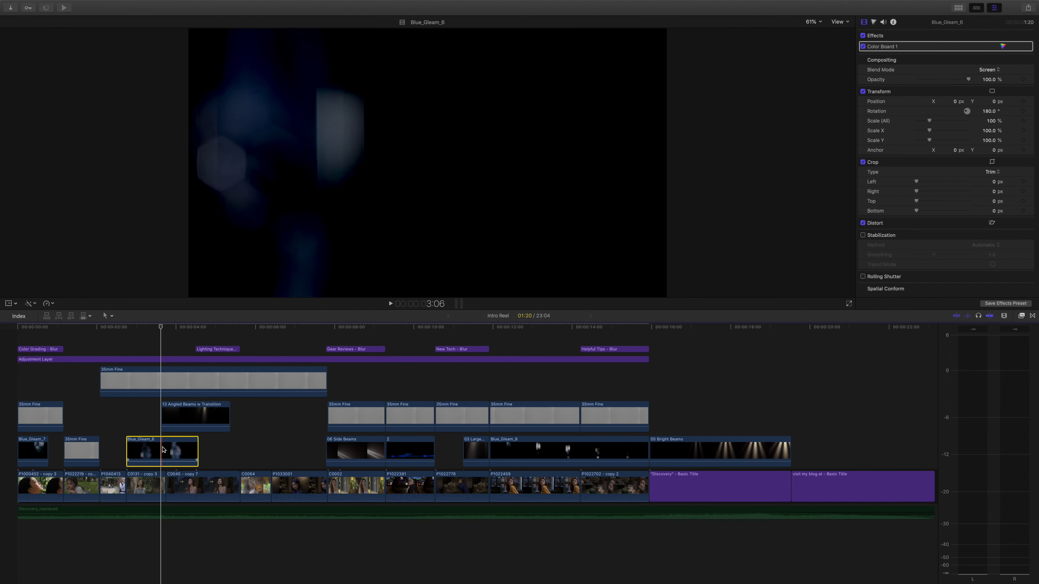
click(159, 431)
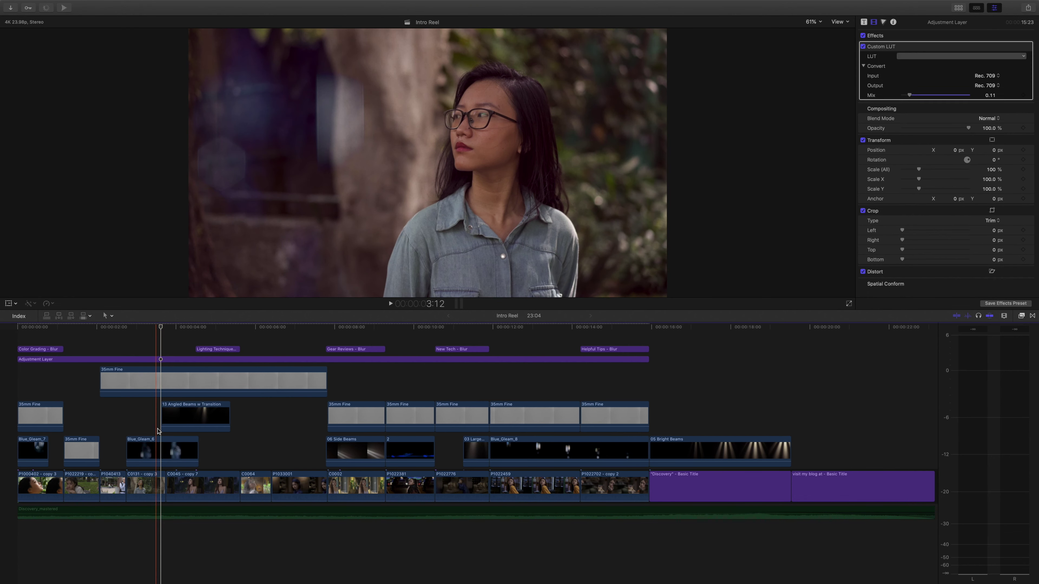
click(162, 481)
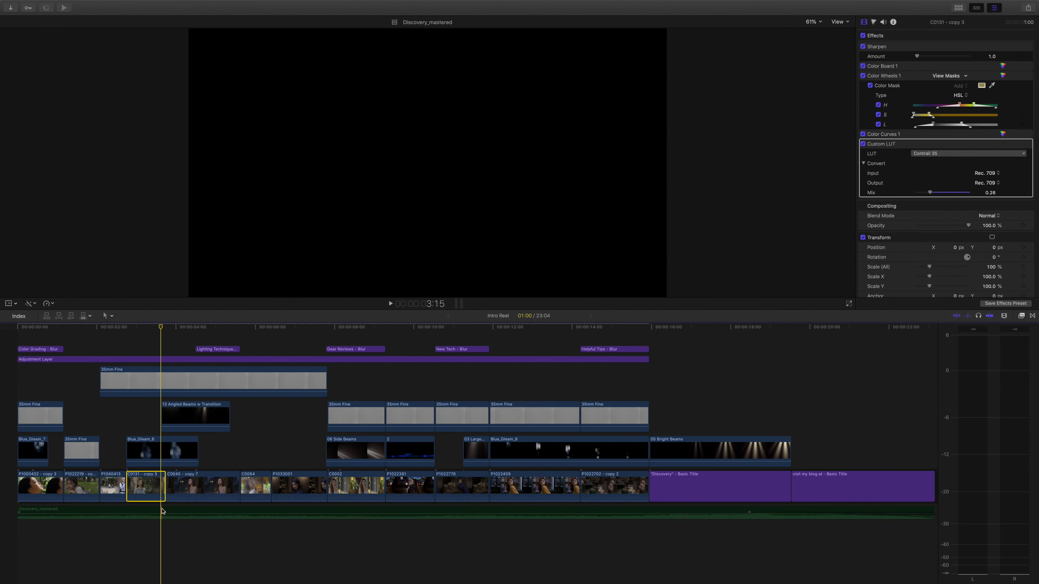
click(162, 511)
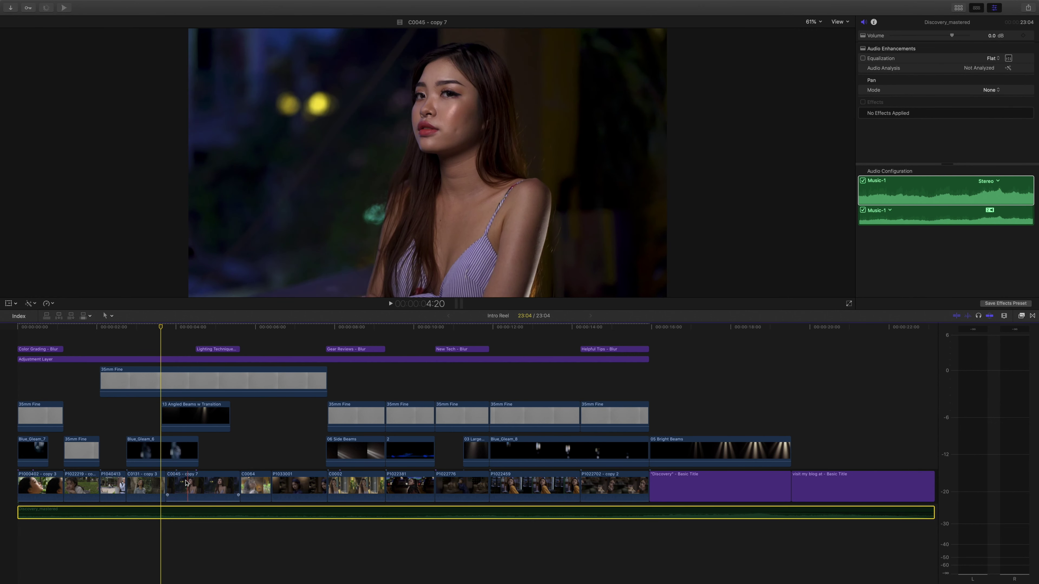
click(186, 484)
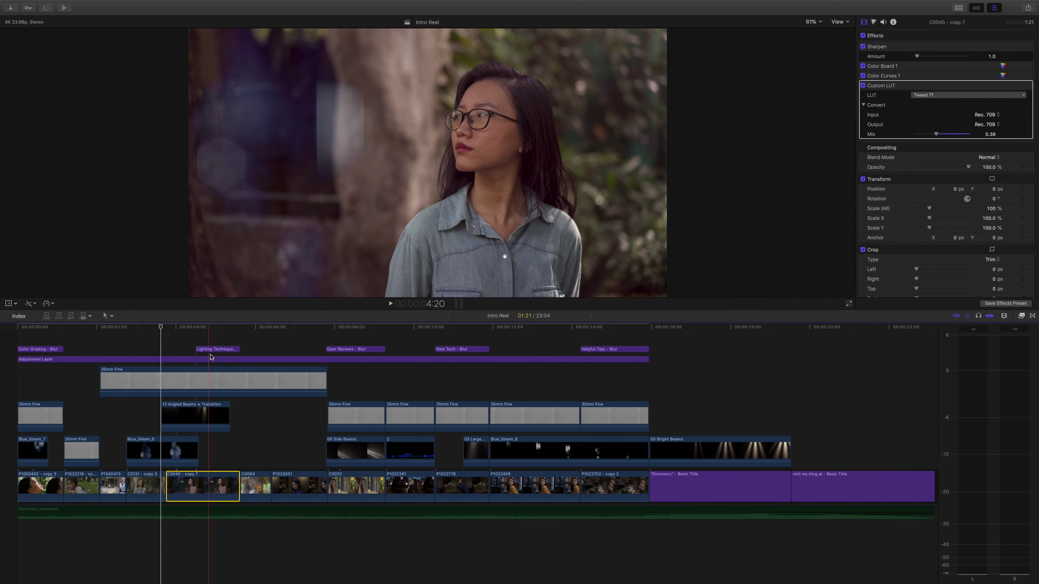
click(204, 349)
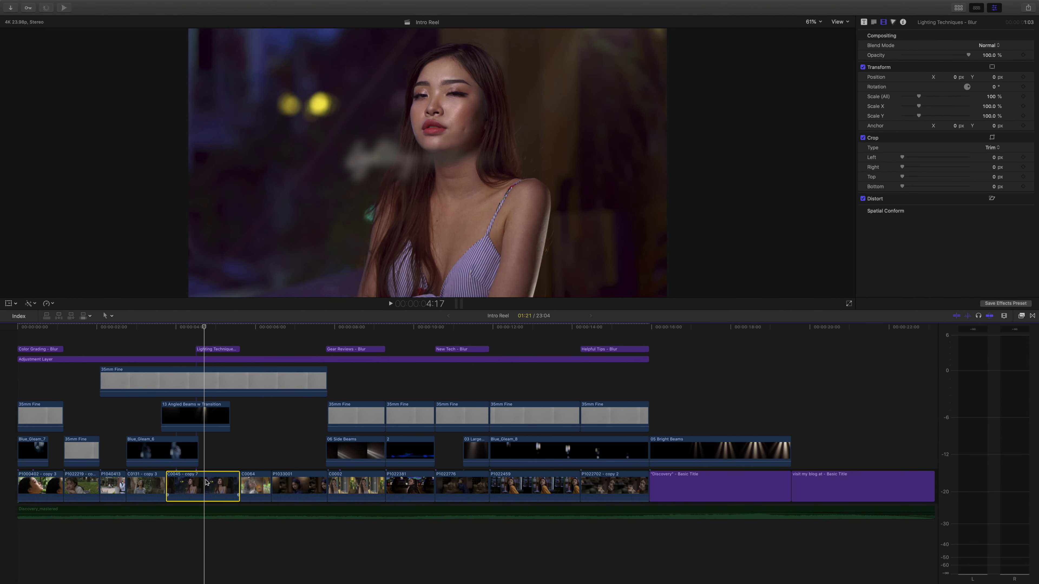
Advance to 5:00 to reveal the Lighting Techniques title and check the clip's camera LUT list unchanged
click(208, 327)
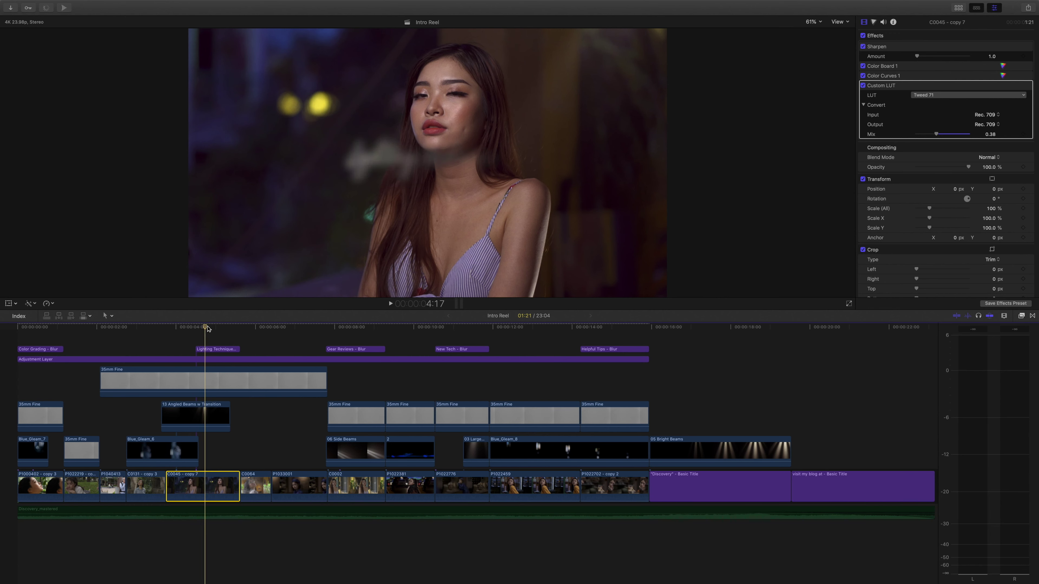
drag(207, 327, 217, 328)
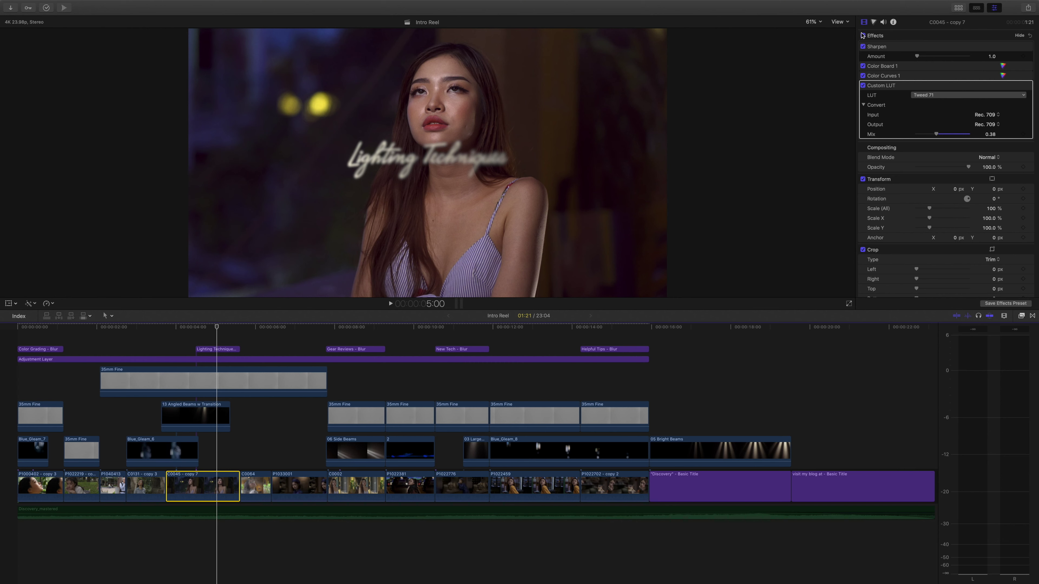
click(893, 22)
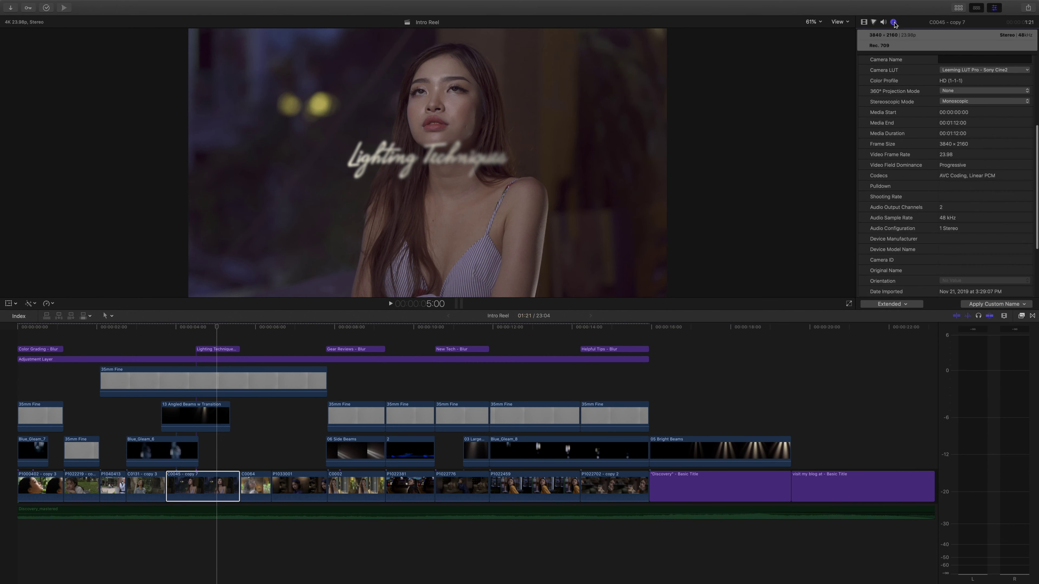
click(1000, 71)
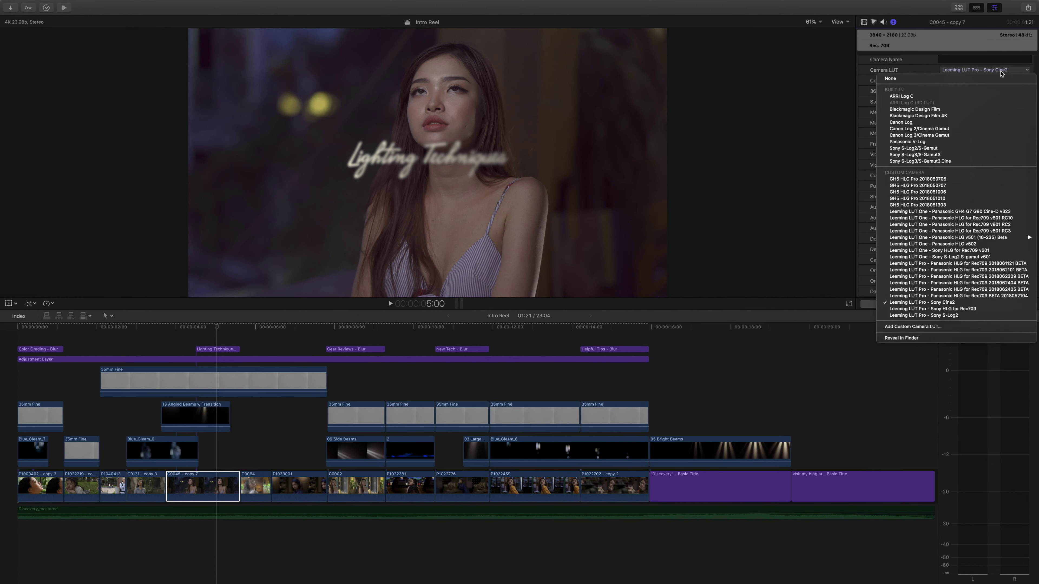
click(1001, 70)
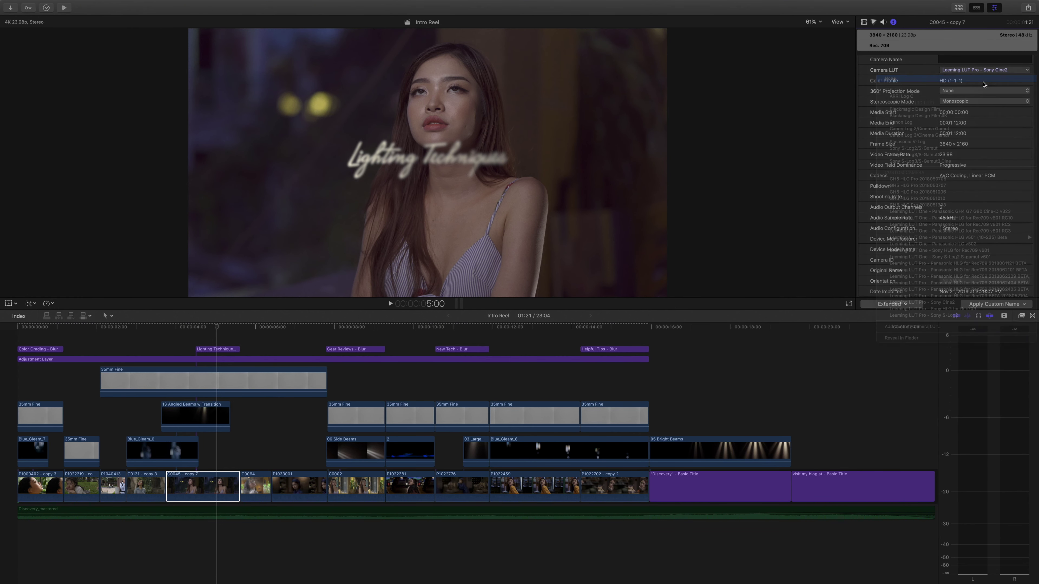
click(863, 22)
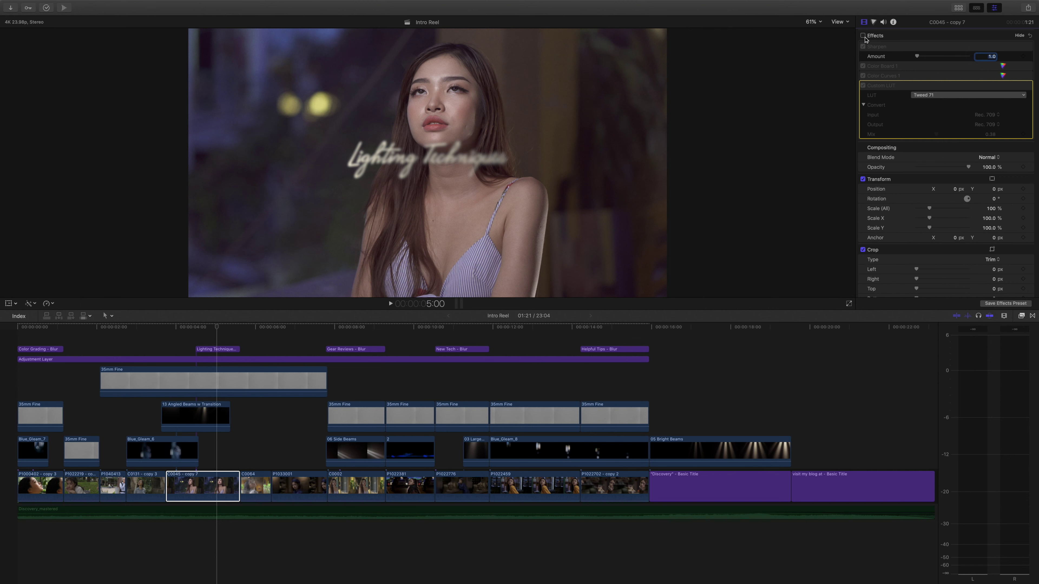
Set C0045 - copy 7's Camera LUT to Leeming LUT Pro - Sony Cine2
click(894, 22)
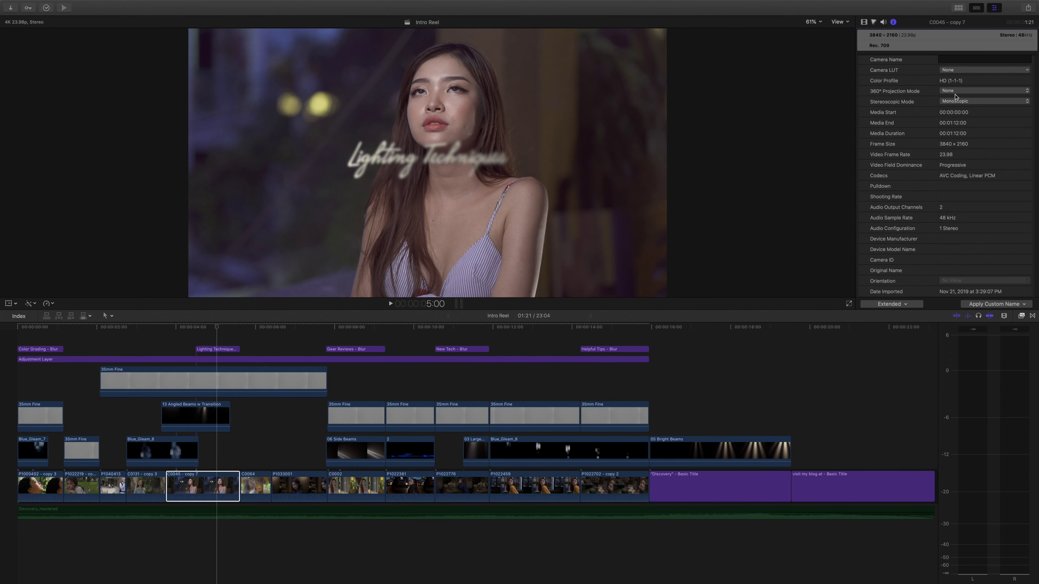
click(976, 71)
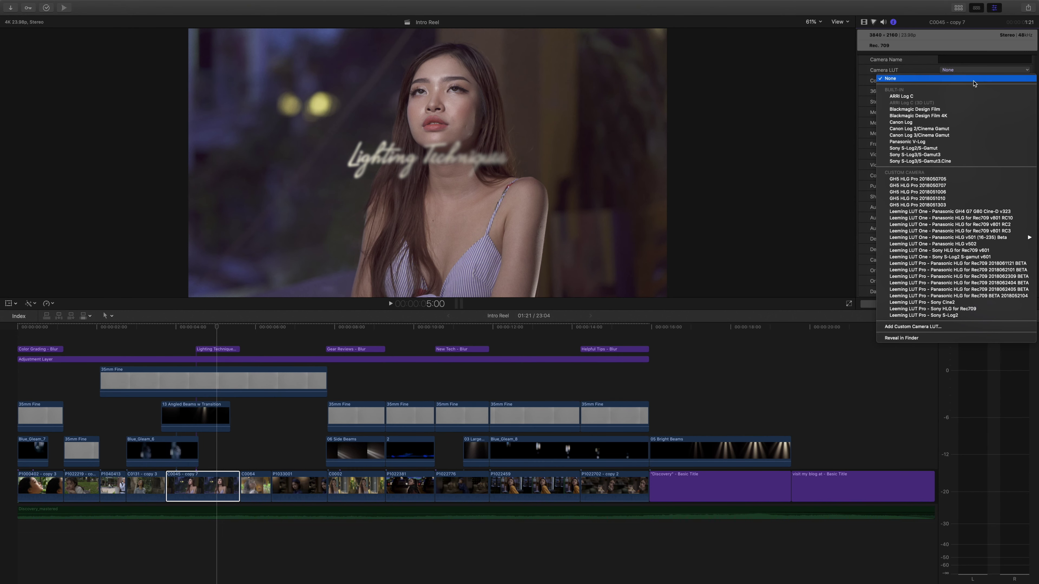
click(984, 303)
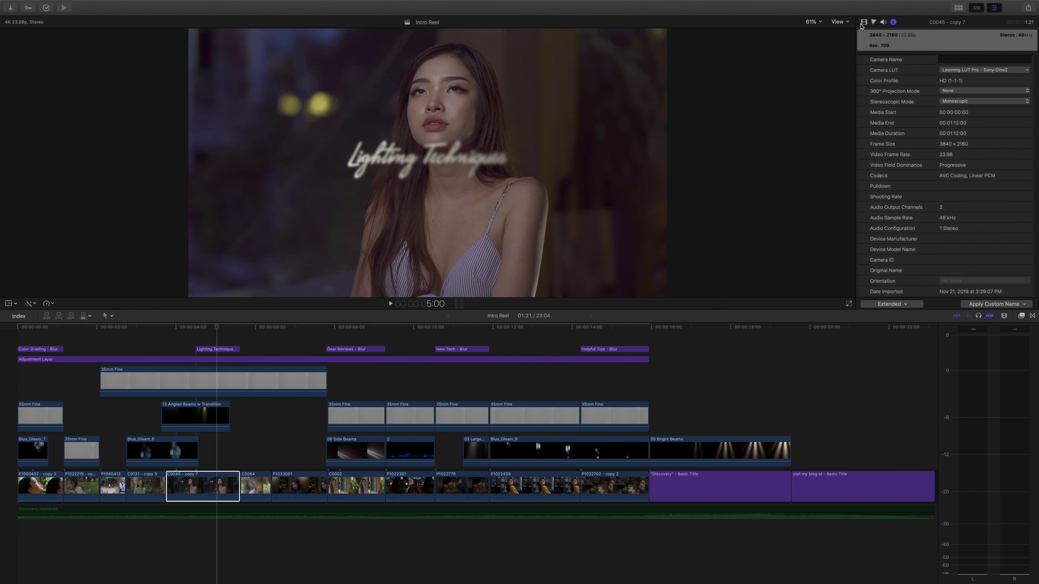
Enable all of the clip's video effects, including colour board, curves and Tweed 71 LUT
click(874, 23)
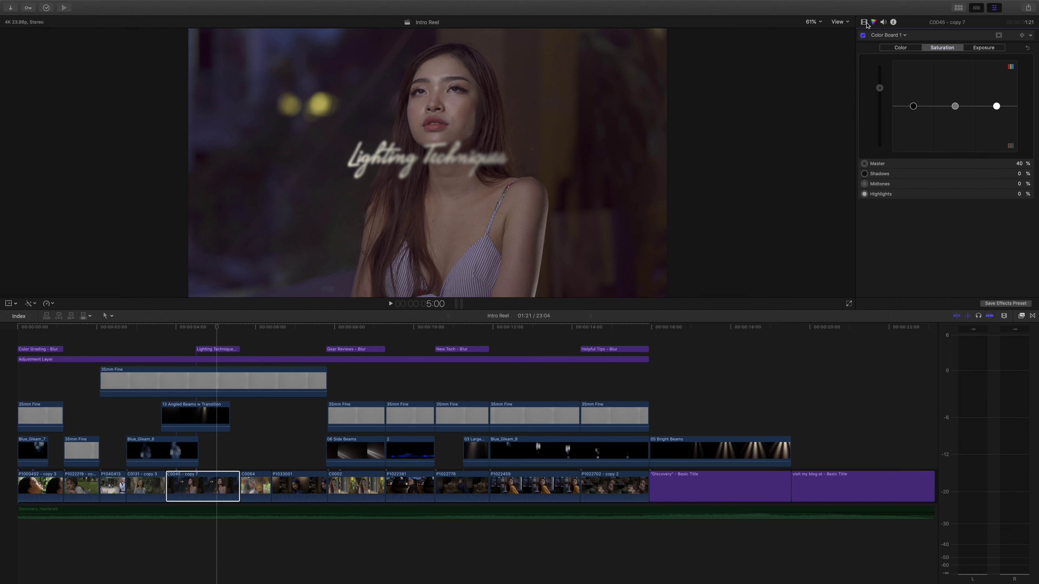
click(865, 23)
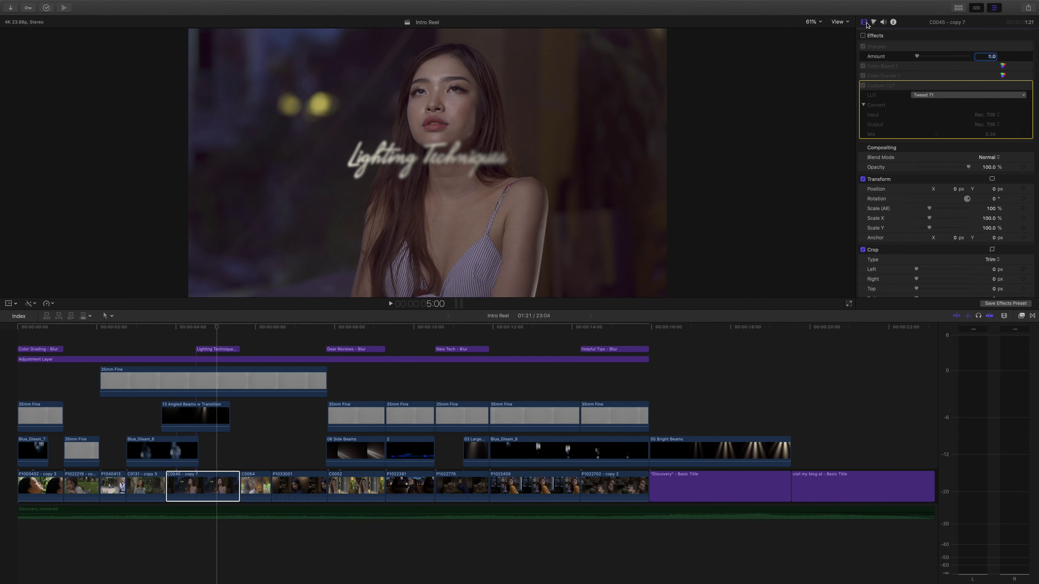
click(863, 36)
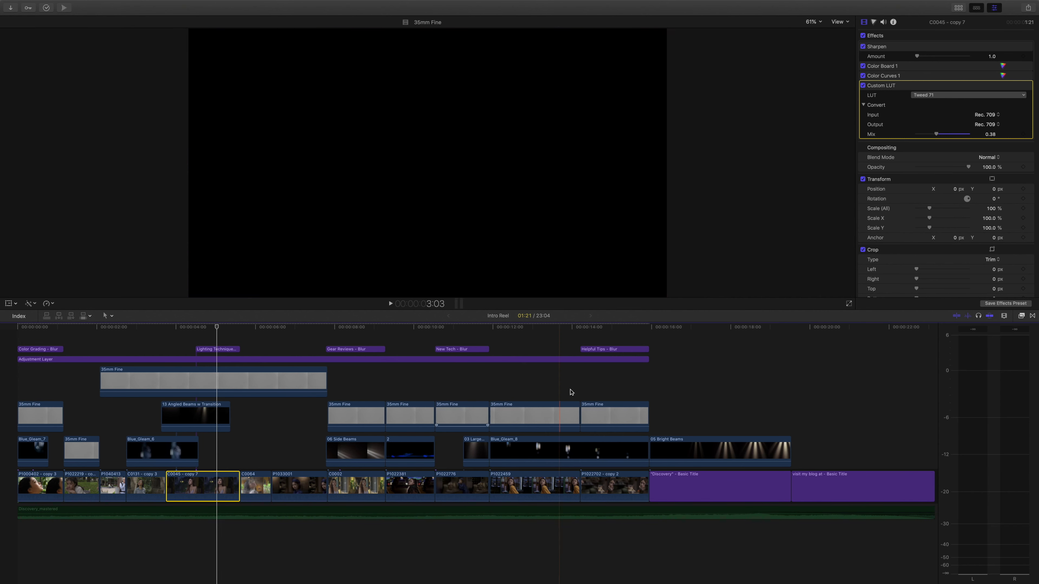
click(617, 393)
click(629, 485)
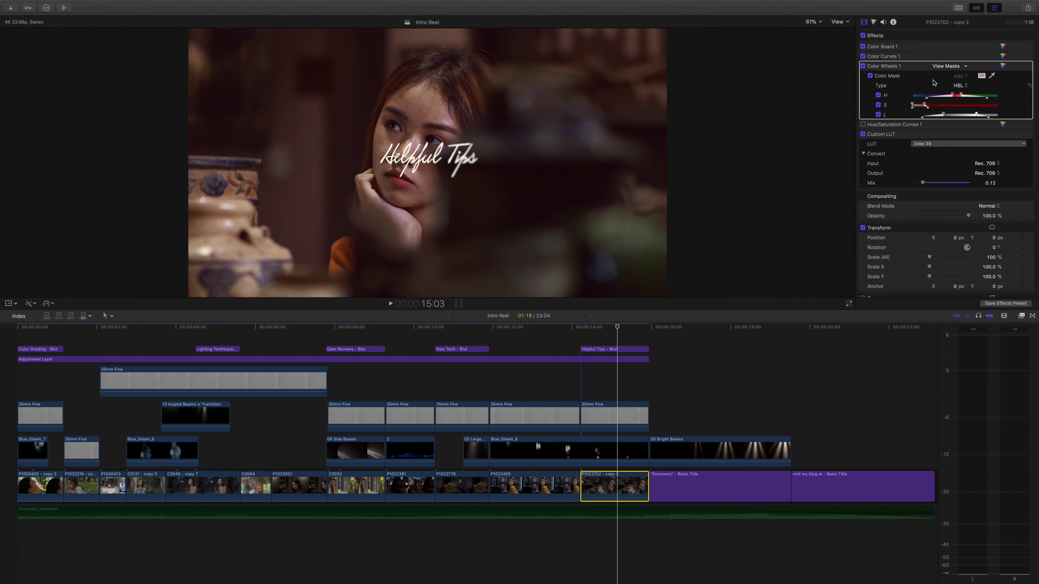
click(1003, 67)
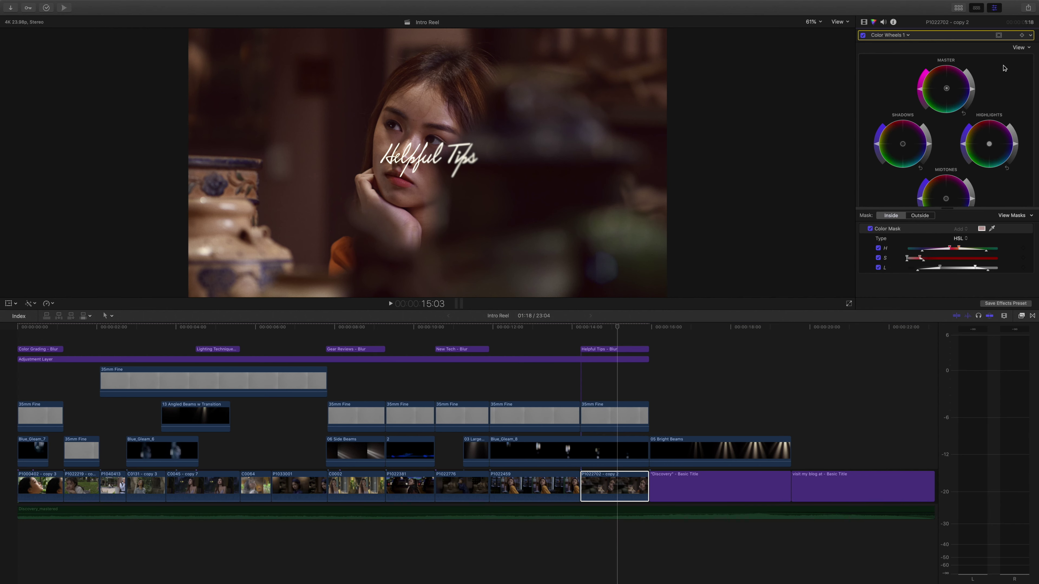
click(1012, 216)
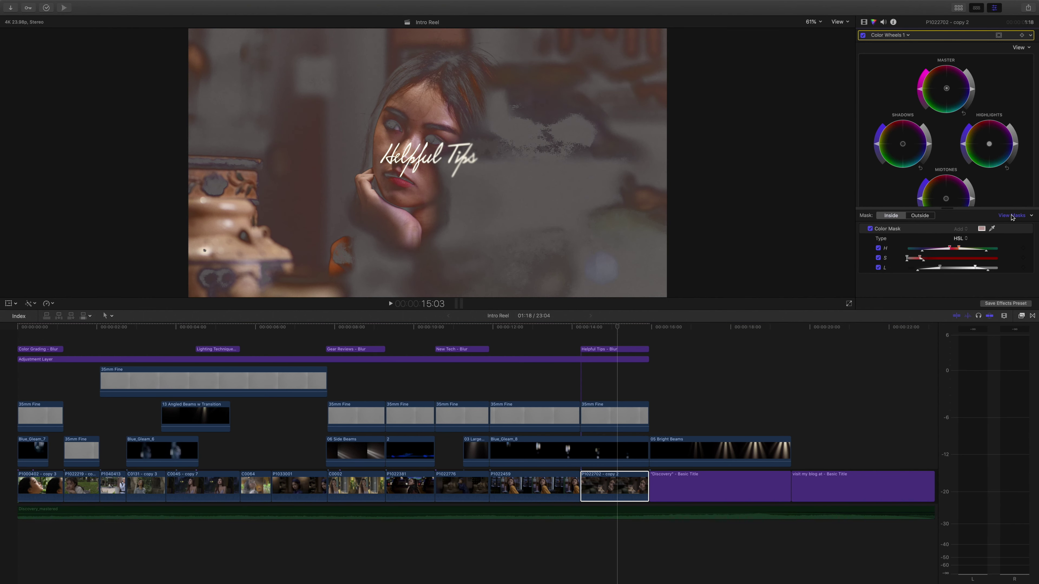
click(1011, 215)
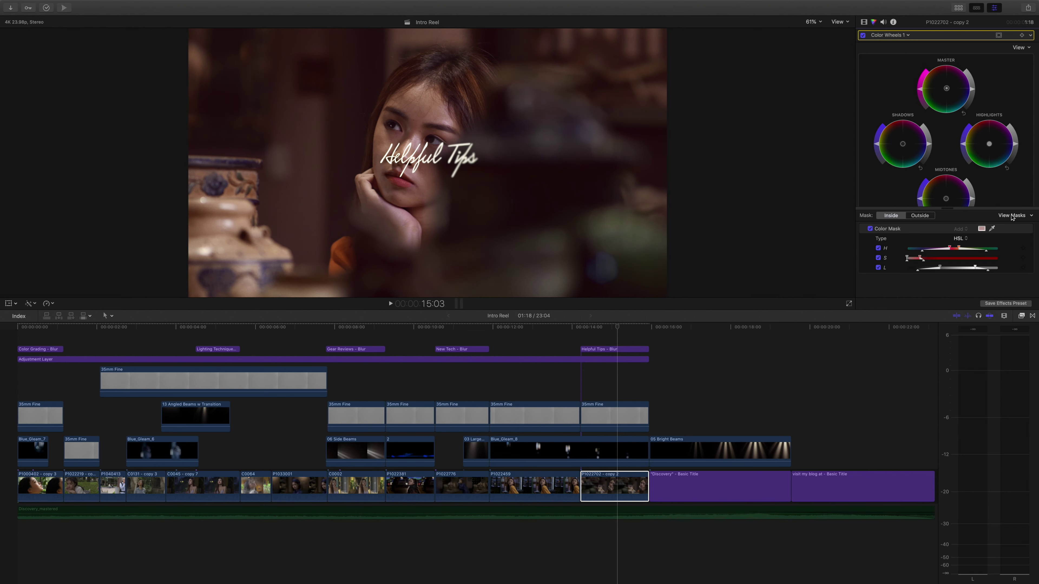
click(1011, 215)
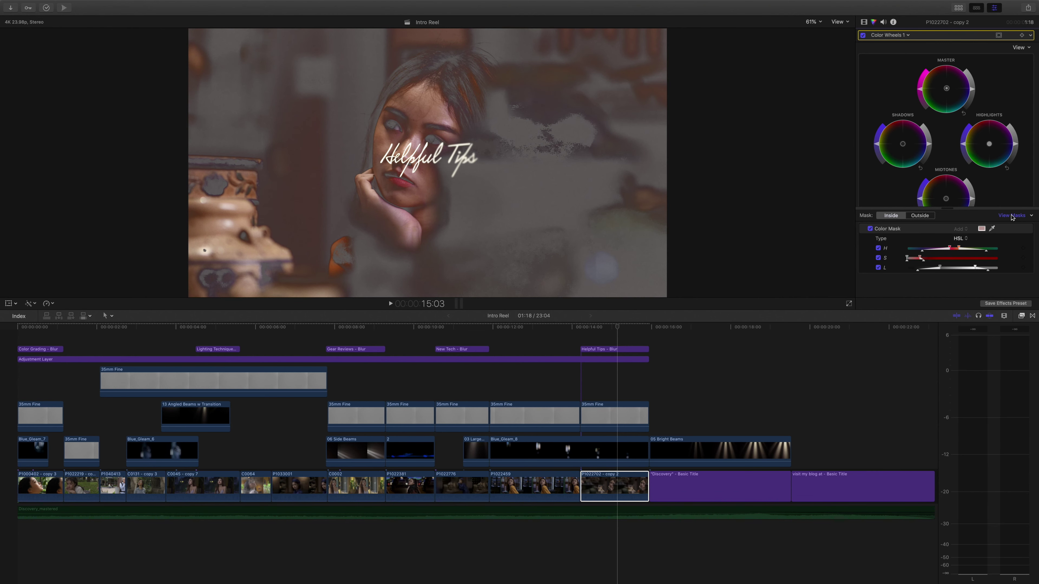
click(1011, 215)
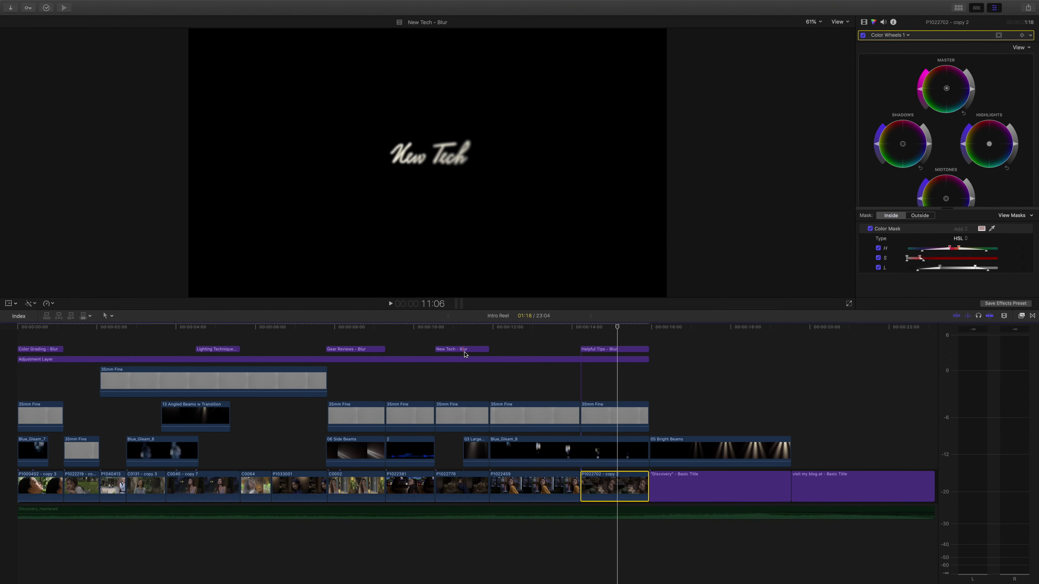
click(468, 371)
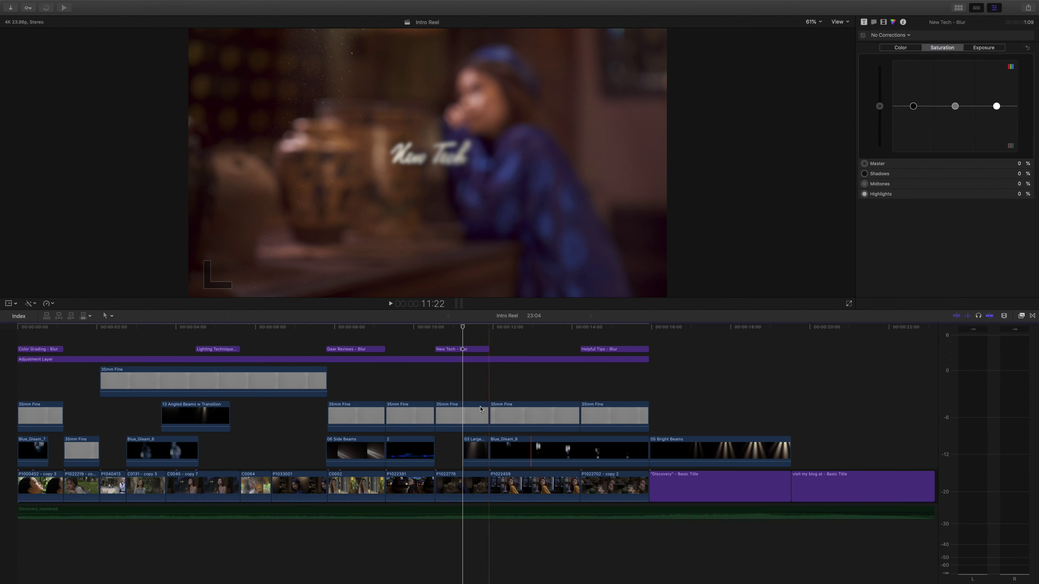
click(482, 489)
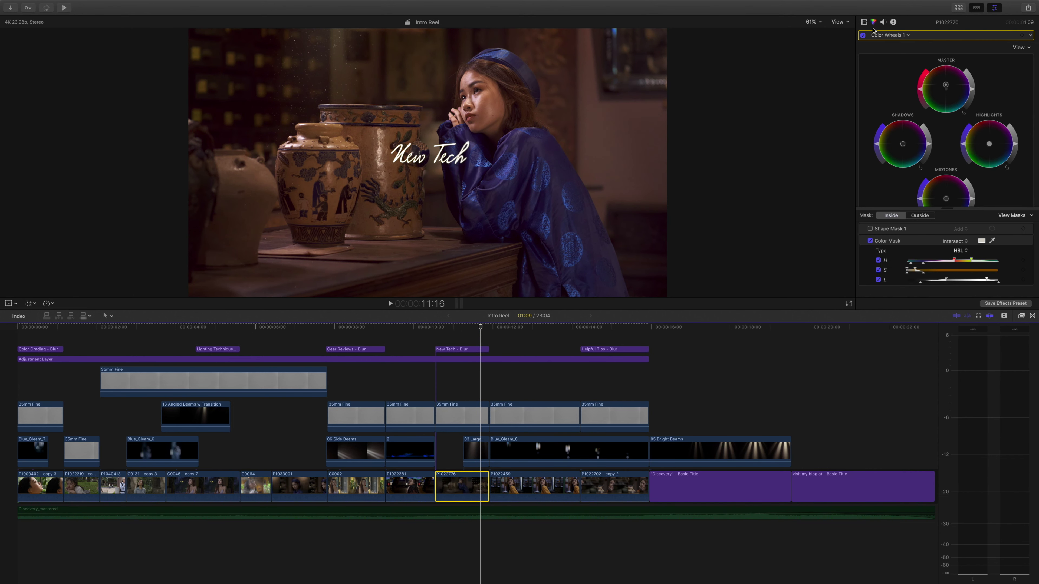
click(1014, 218)
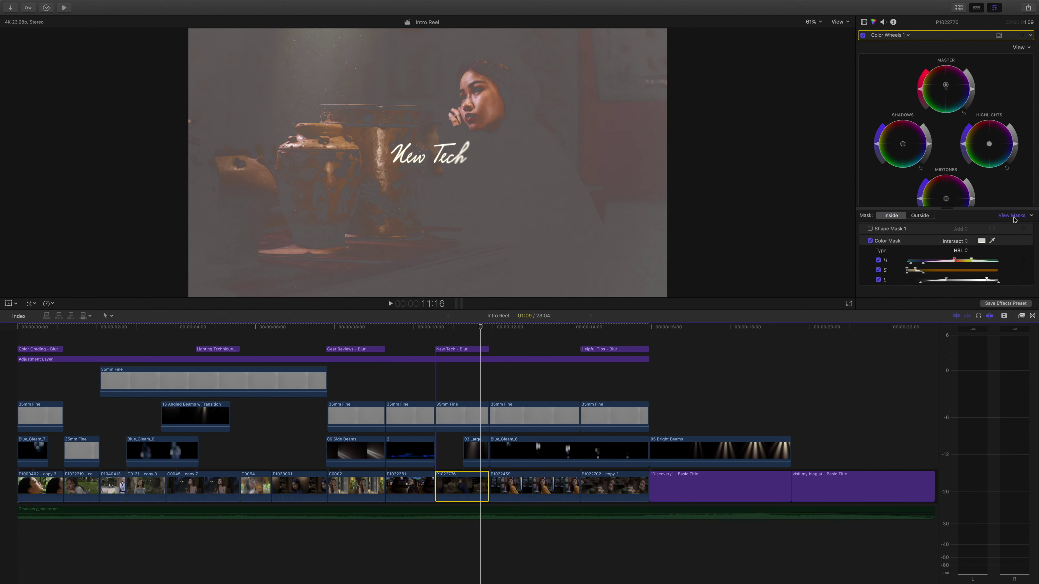
click(1014, 217)
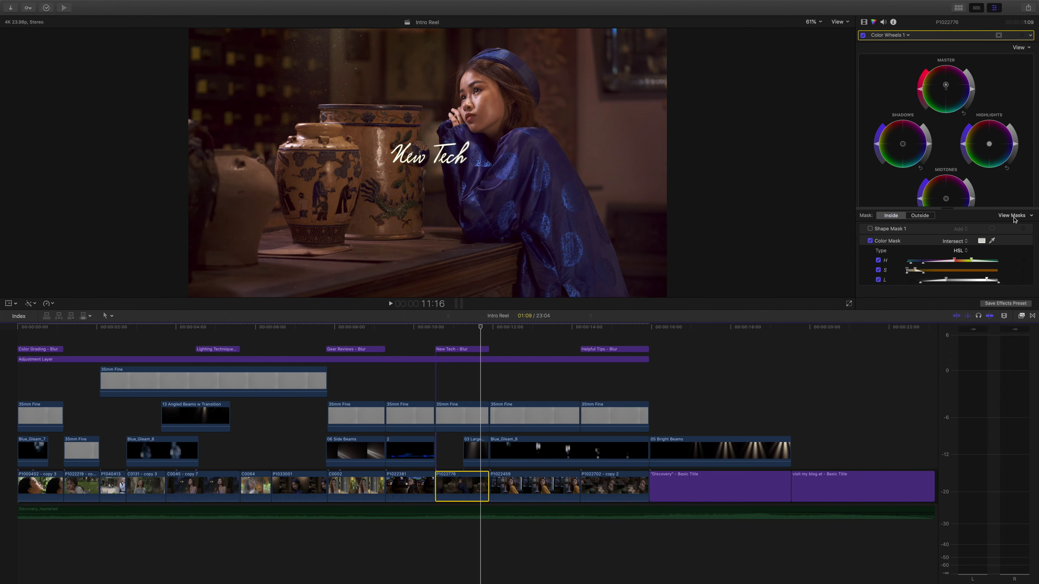
click(1014, 218)
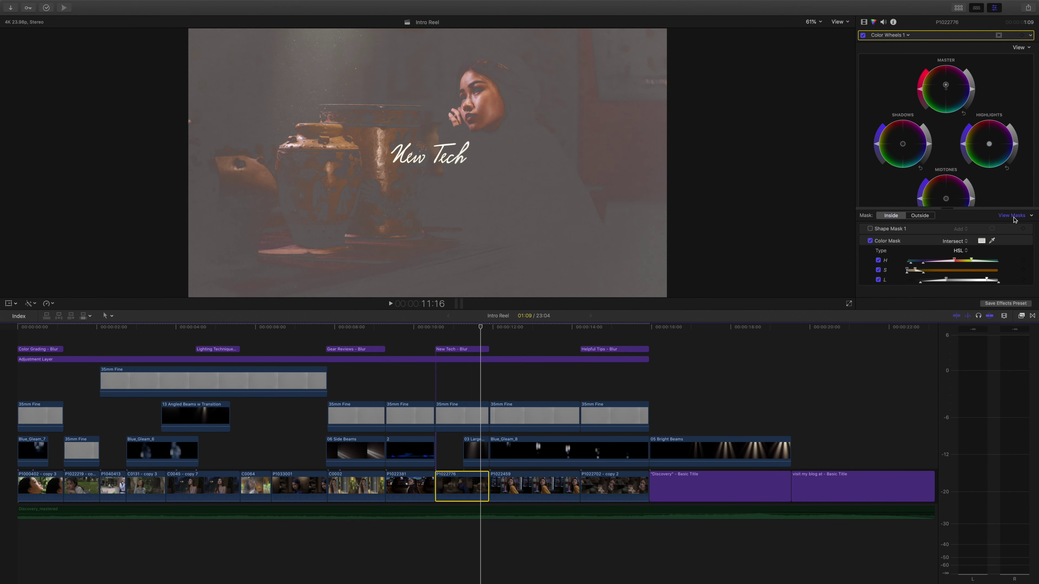
click(1014, 218)
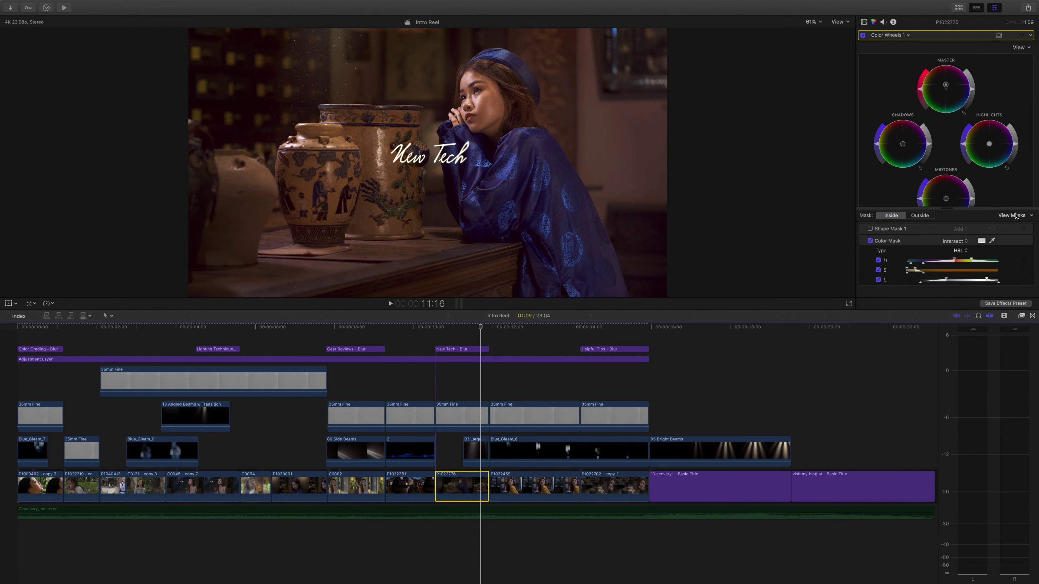
click(863, 22)
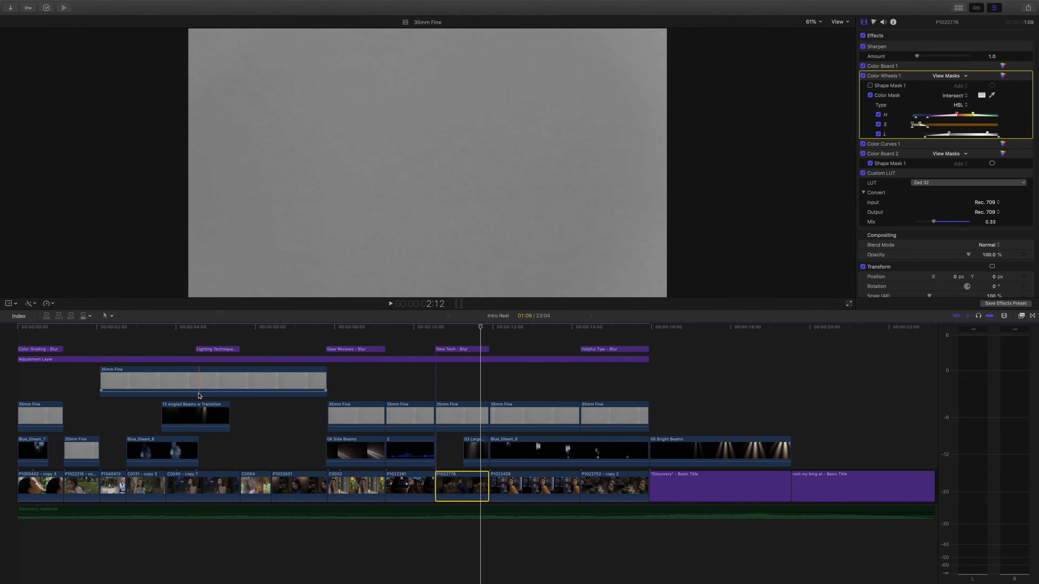
click(193, 483)
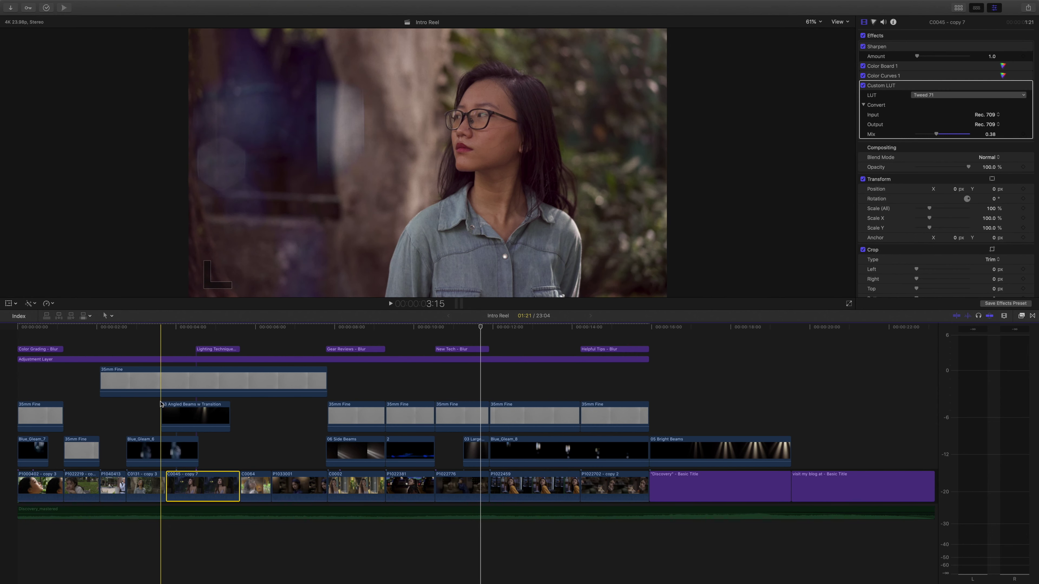
click(87, 416)
Select clip P1022219 - copy 1 and bring up its Hue/Saturation Curves 1 settings
click(87, 417)
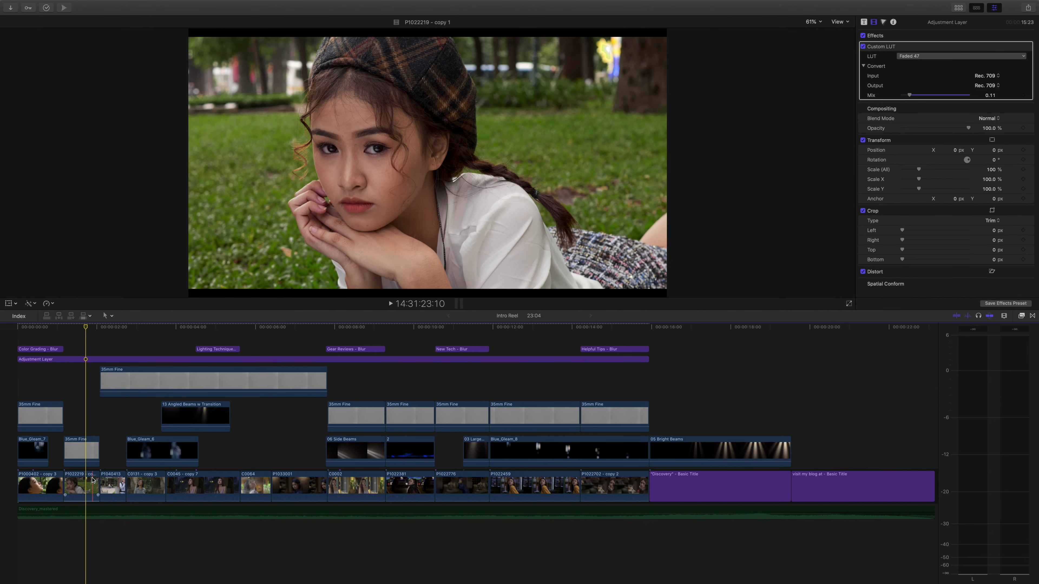
click(88, 485)
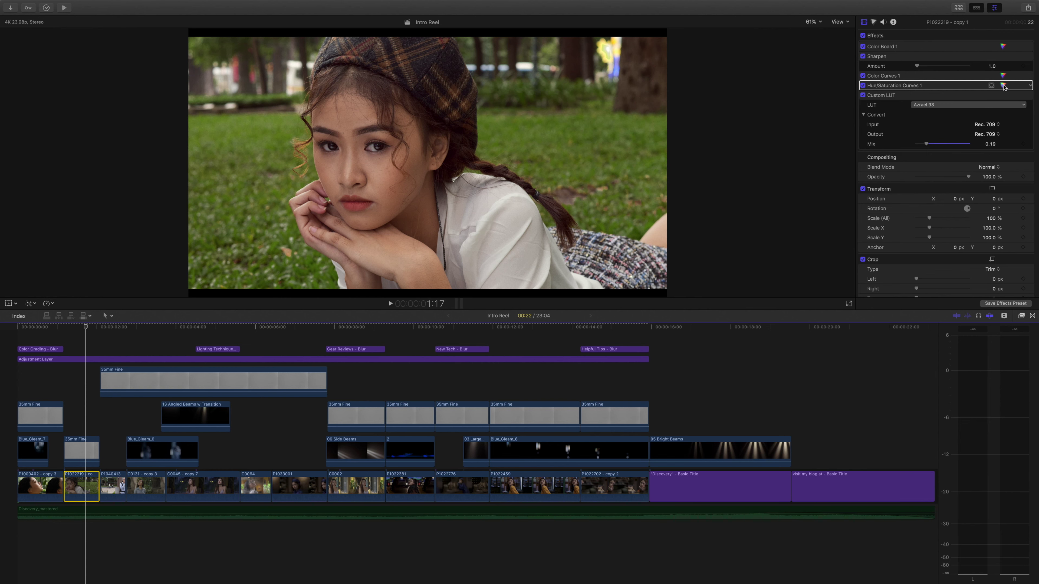
click(1003, 86)
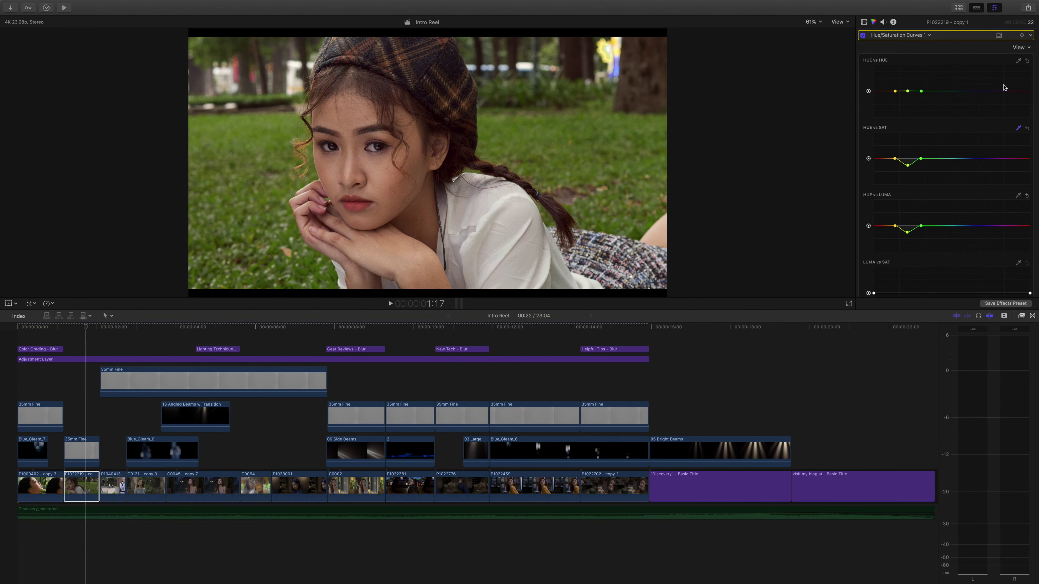
Compare the grass with Hue/Saturation Curves 1 off and on, leaving the curves enabled
click(863, 36)
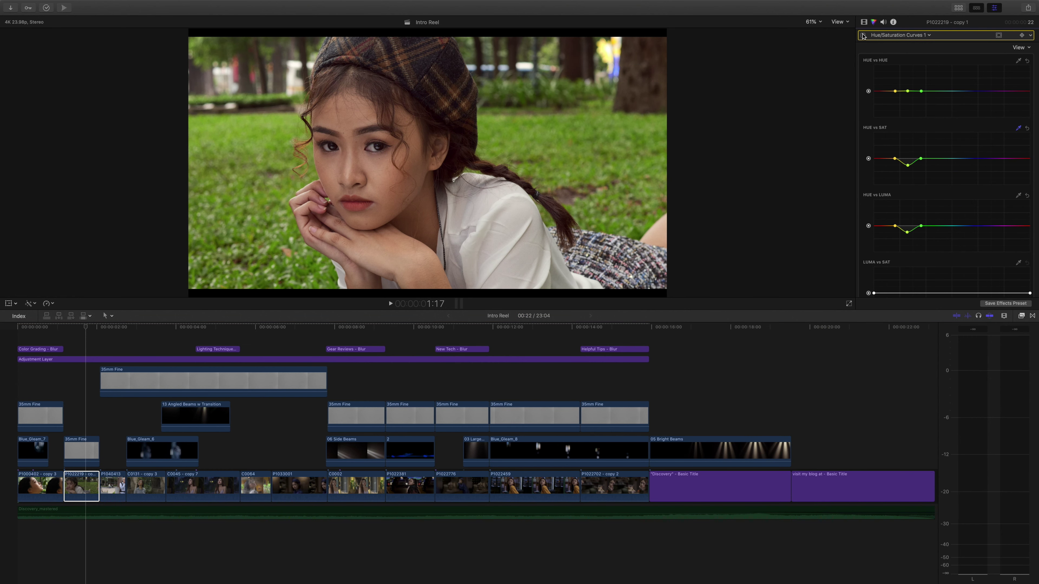
click(863, 36)
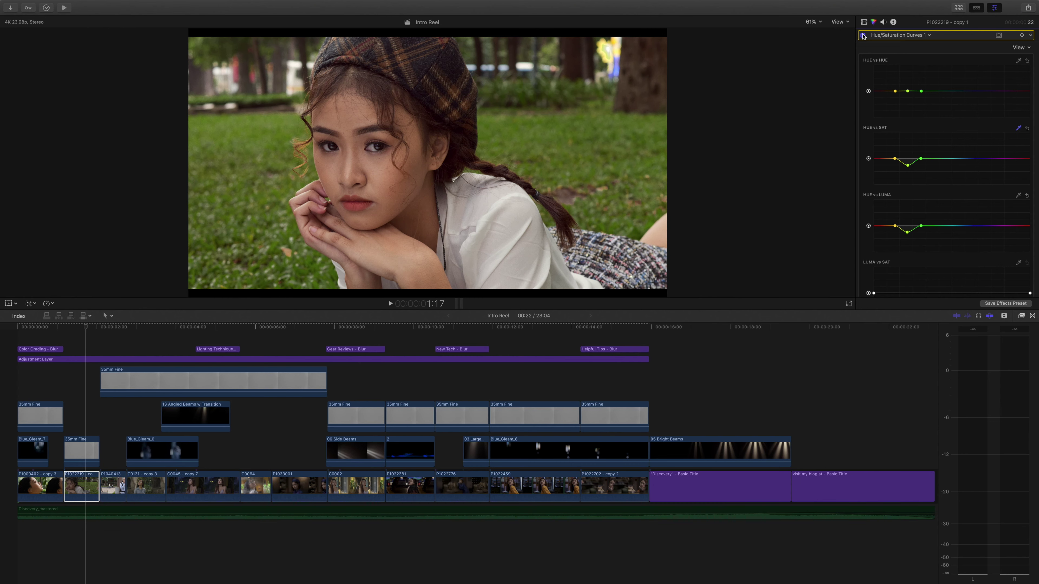
click(863, 35)
click(863, 35)
click(82, 486)
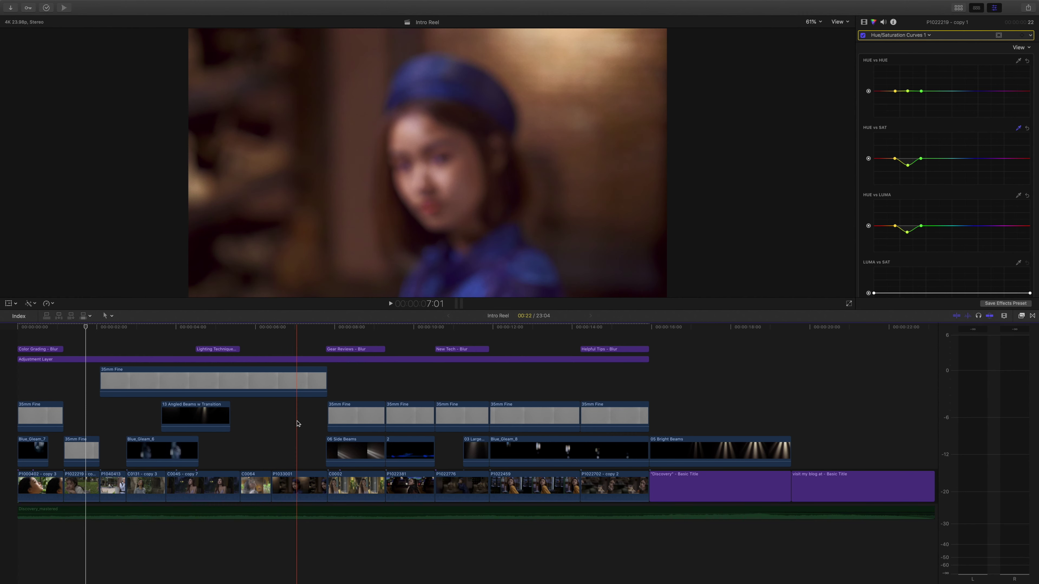
click(298, 488)
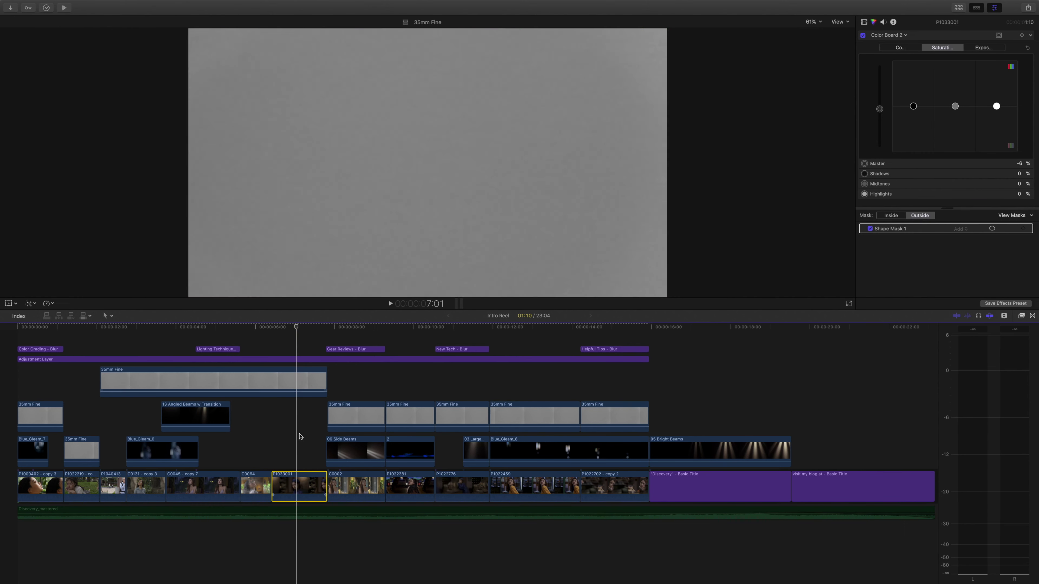
On P1033001, toggle View Masks in Color Wheels 1, then show Color Board 2's Saturation settings
click(321, 446)
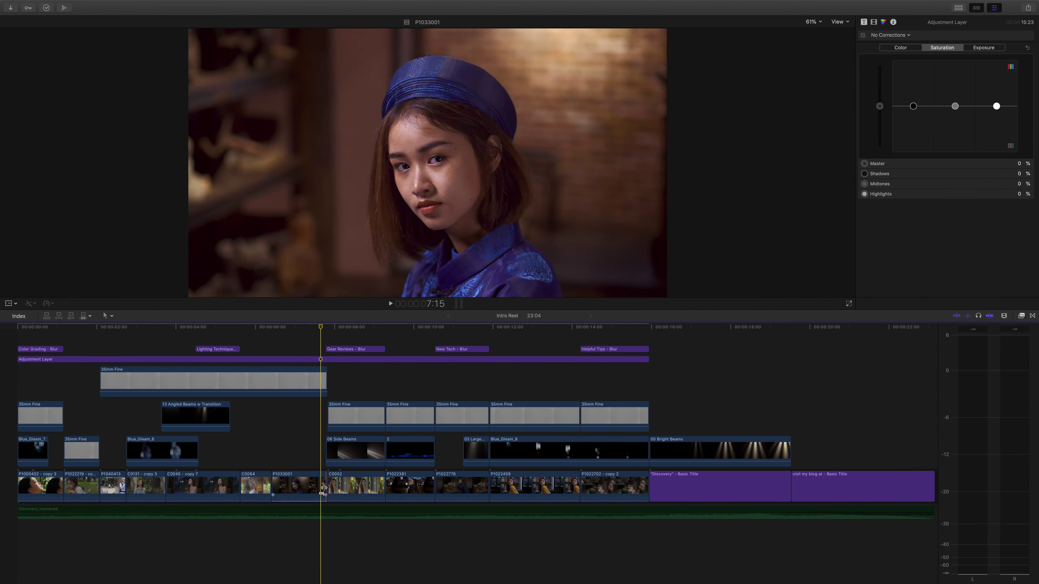
click(311, 488)
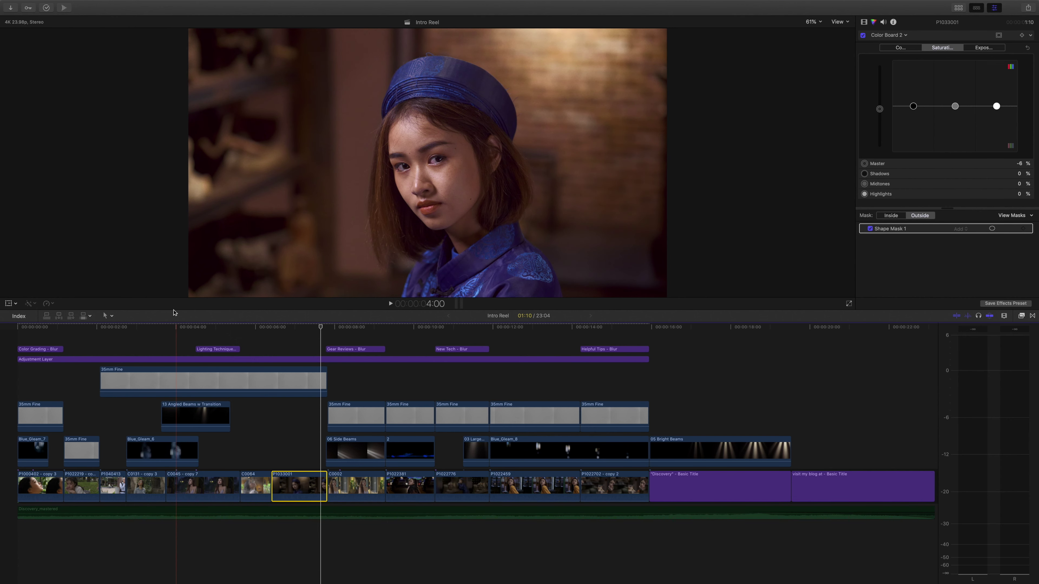
click(864, 23)
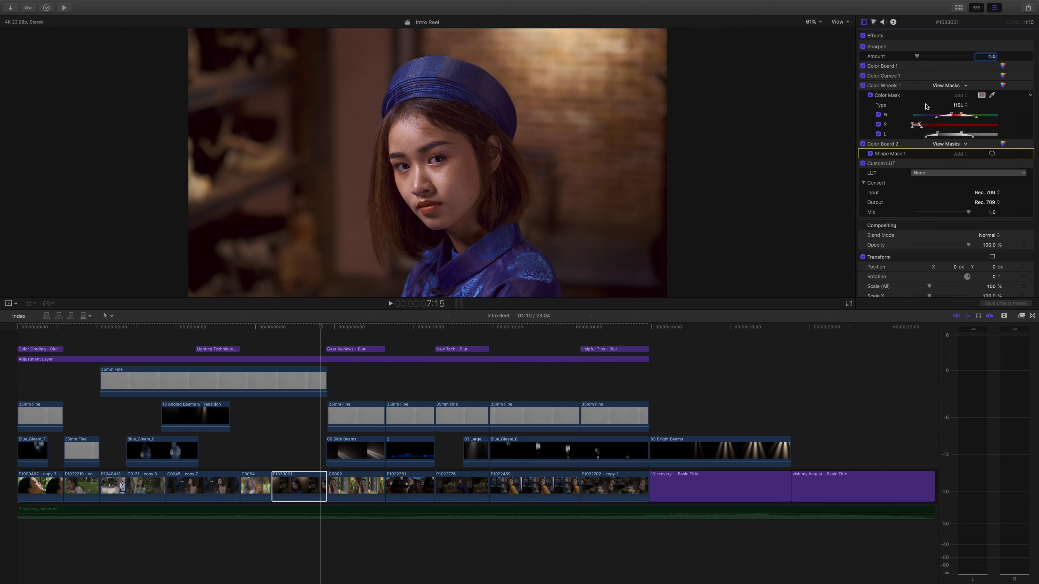
click(1003, 86)
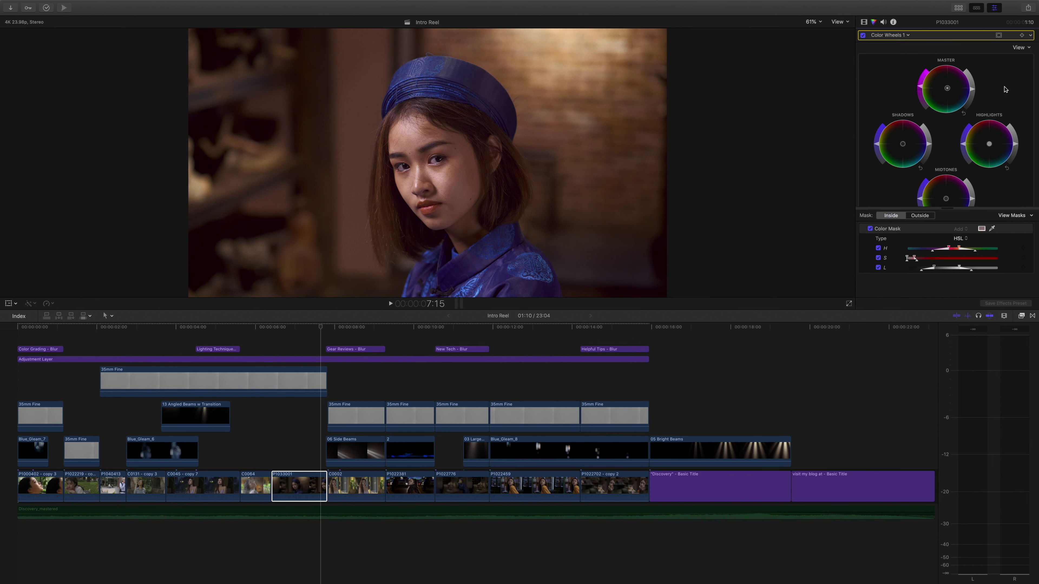
click(1012, 217)
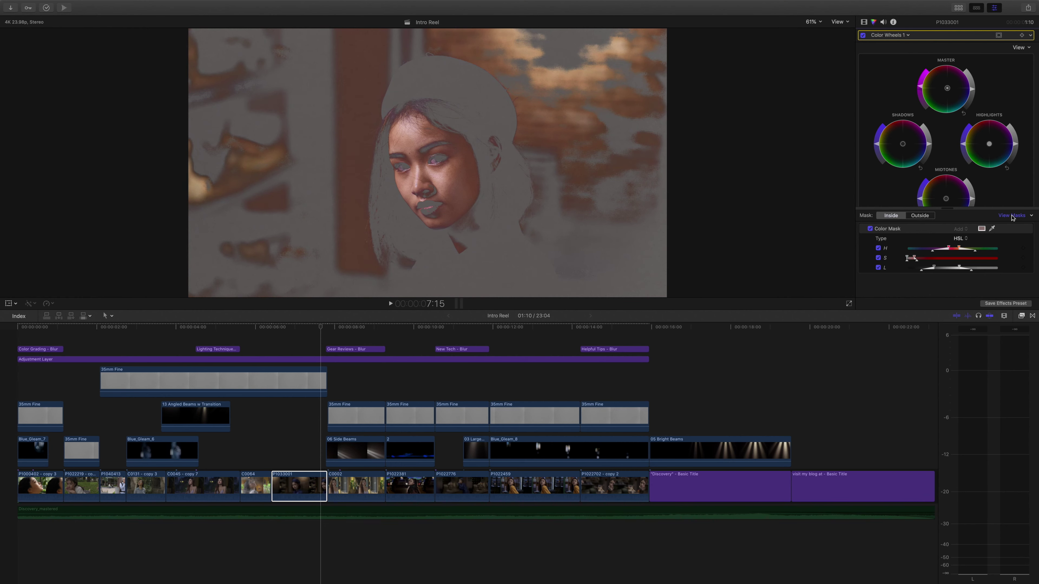
click(1011, 216)
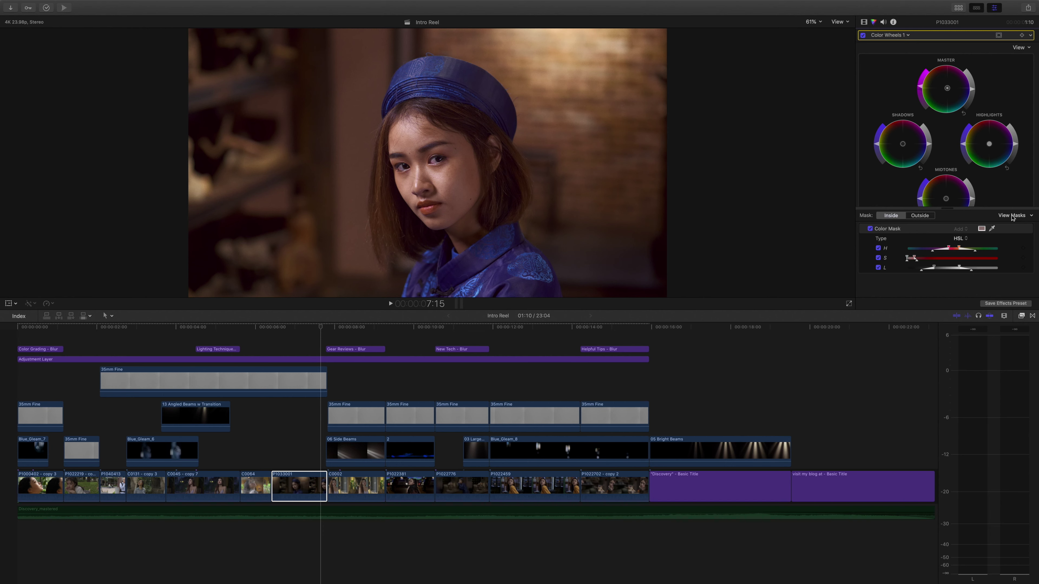
click(863, 22)
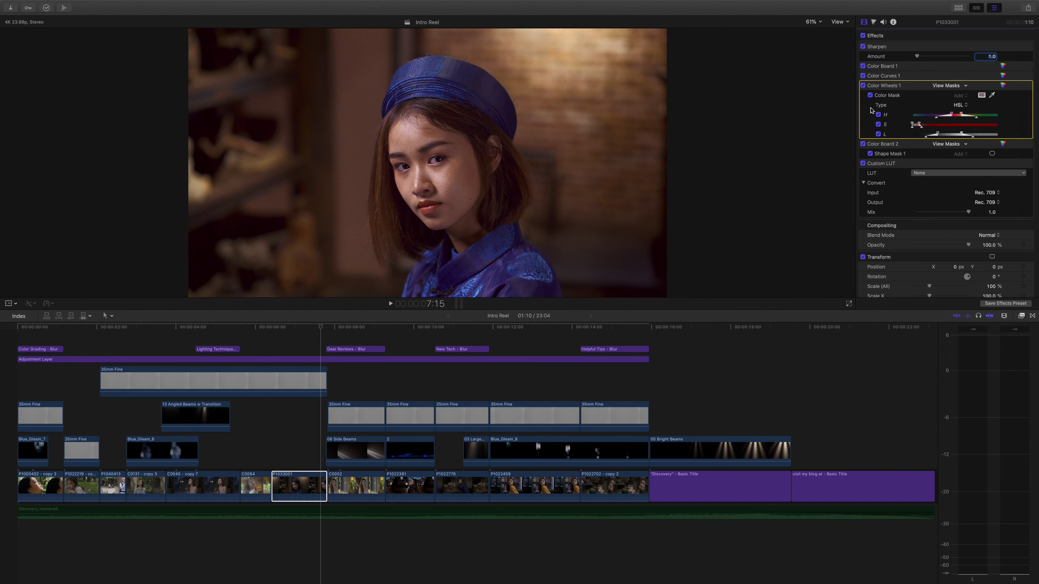
click(1002, 145)
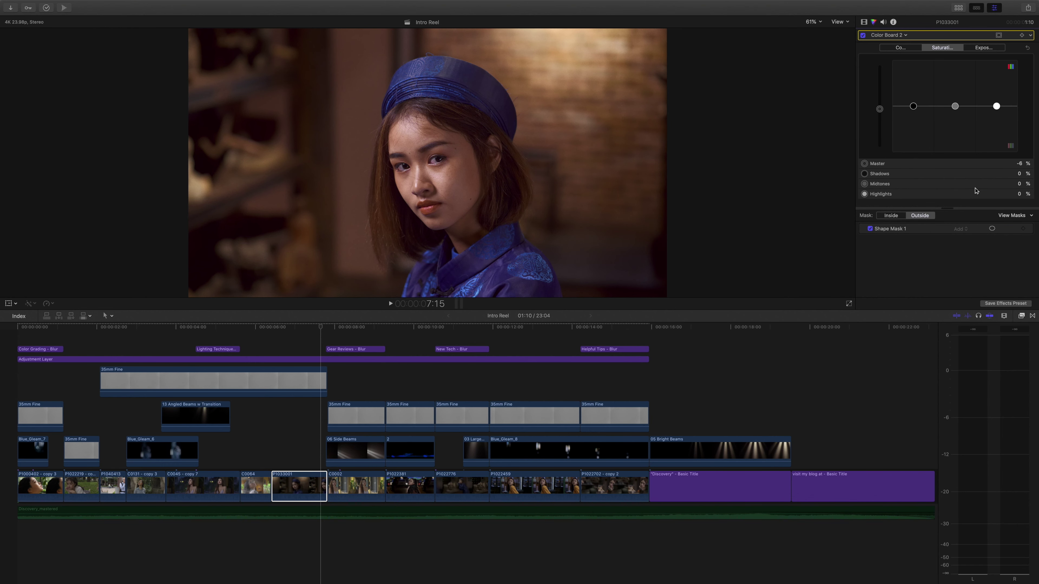
Show Shape Mask 1's outline, check Color Board 2's Exposure adjustments, then hide the outline
click(992, 229)
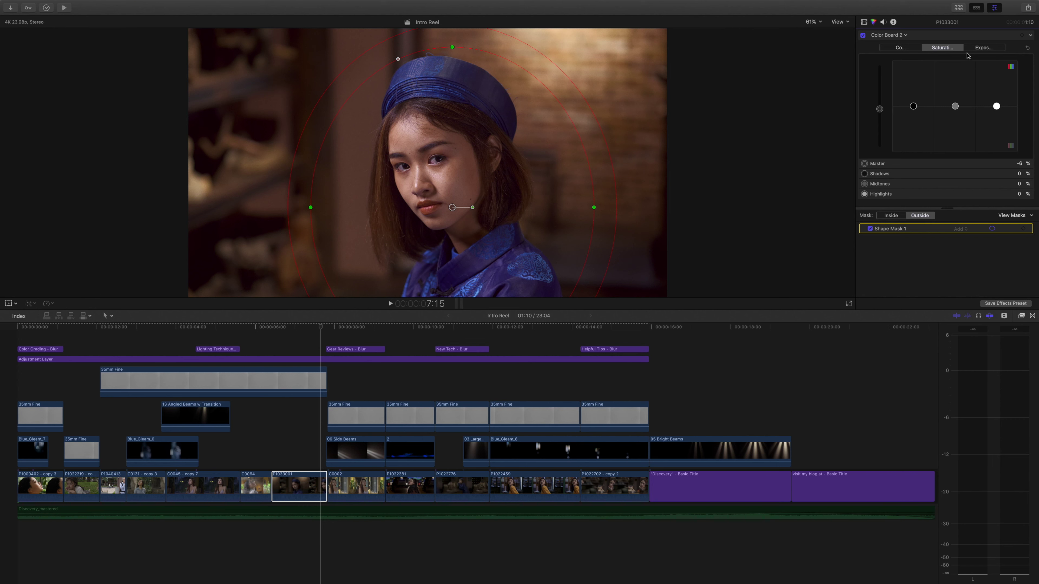
click(985, 49)
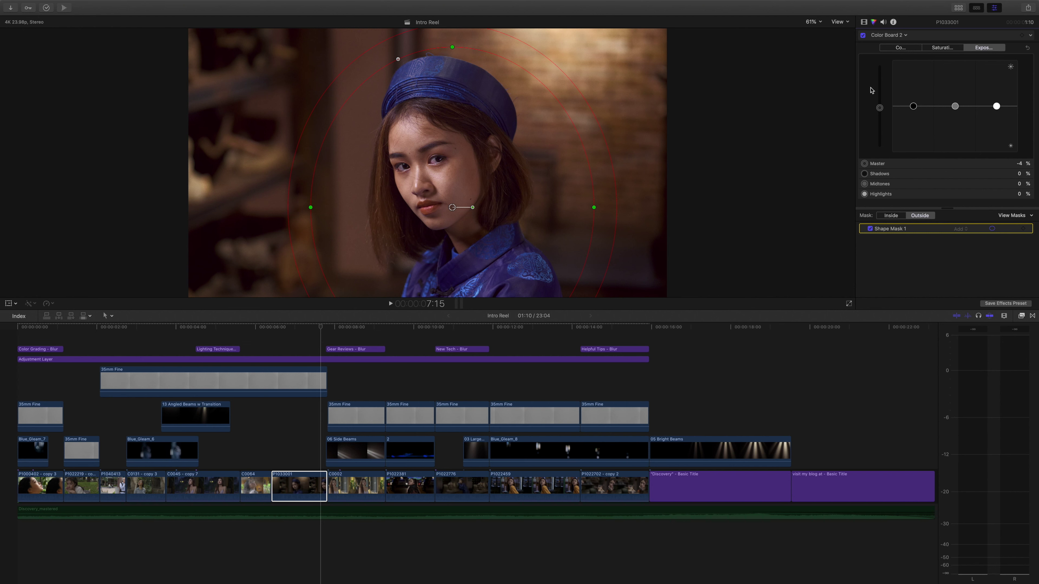
click(992, 229)
Compare the portrait with Color Board 2 off and on, leave it enabled, and move to 9:17
click(863, 36)
click(863, 35)
click(863, 35)
click(863, 36)
click(409, 393)
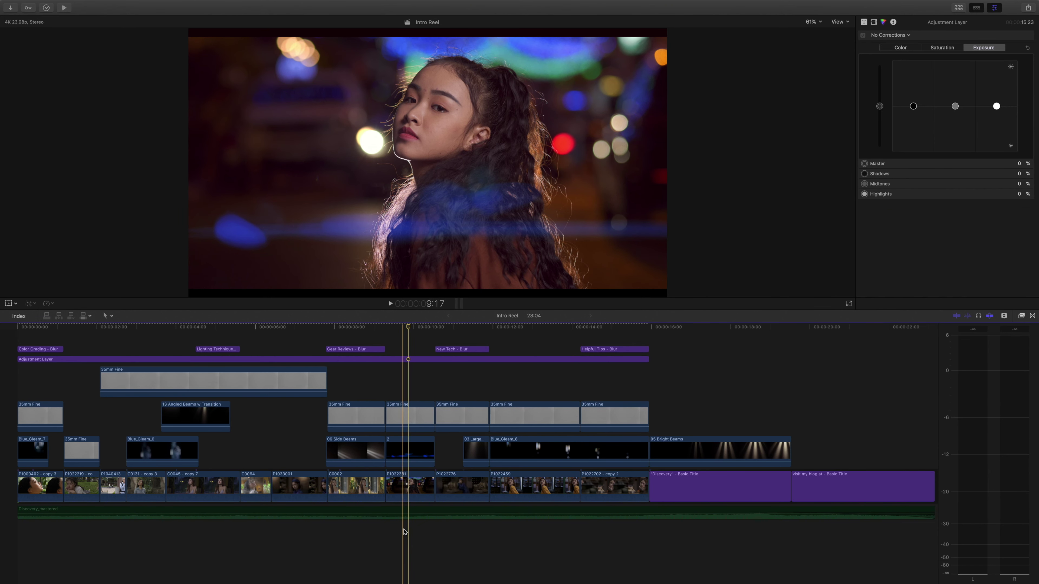
Skim blue light clip 2 alone, then show its Transform, Trim, Distort and Opacity animation lanes
key(super+alt+s)
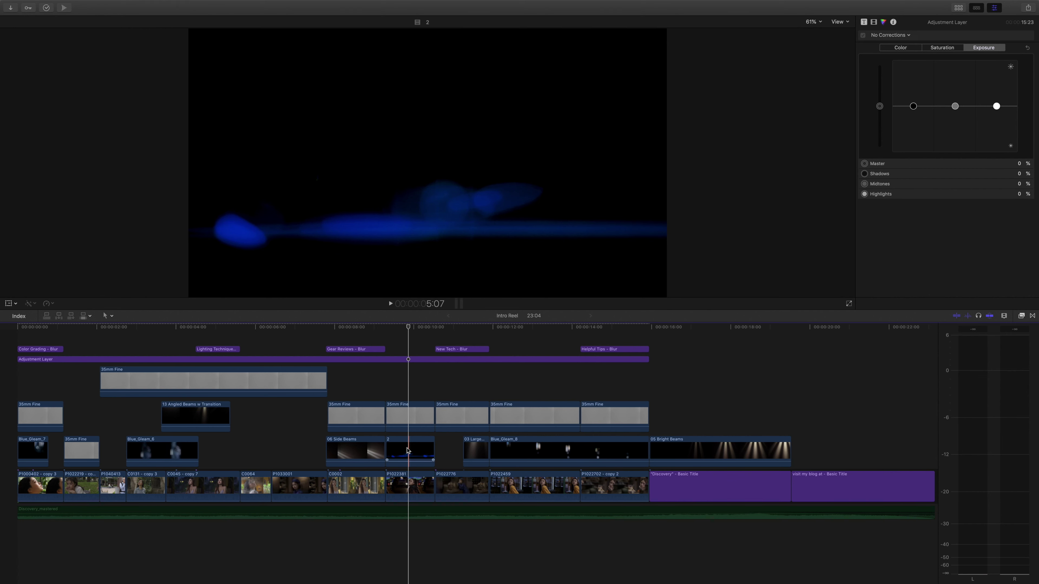
click(407, 450)
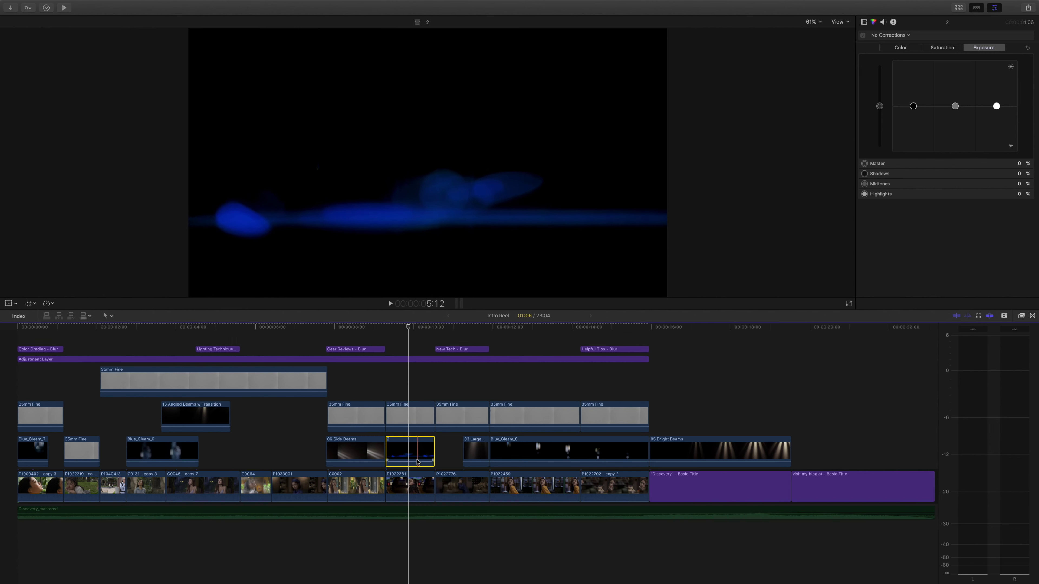
key(s)
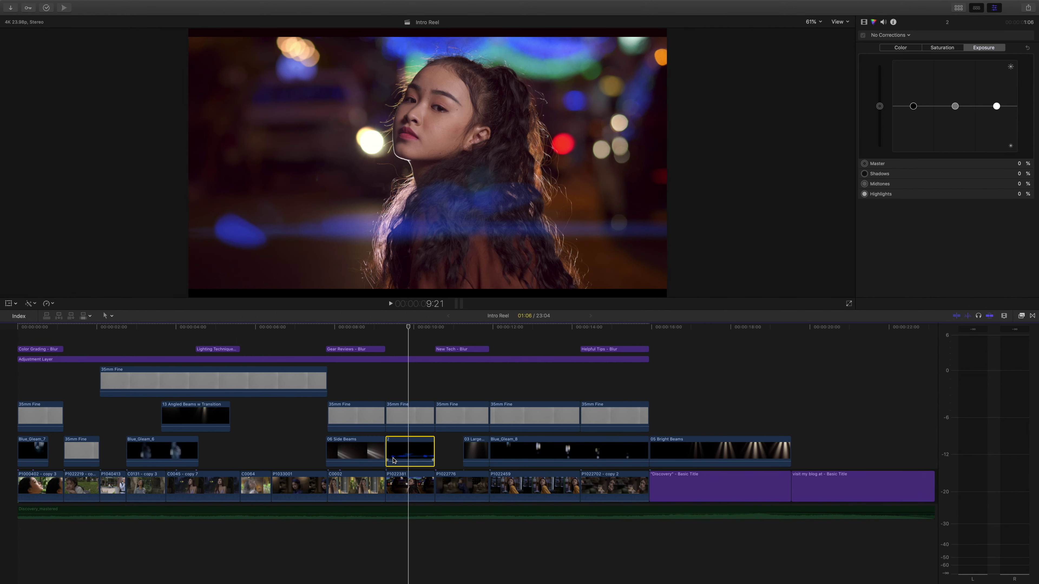
right_click(394, 460)
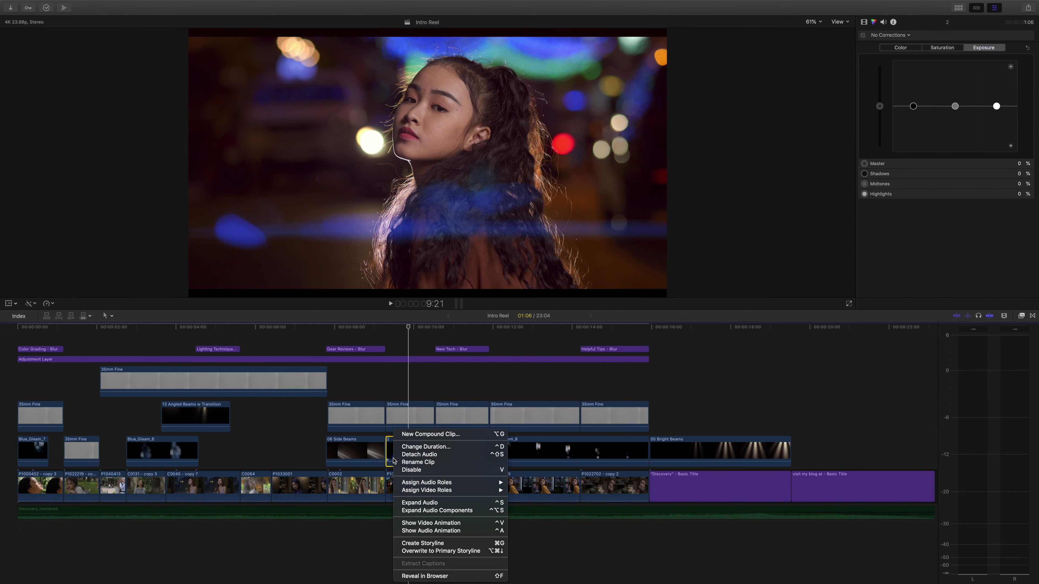
click(434, 523)
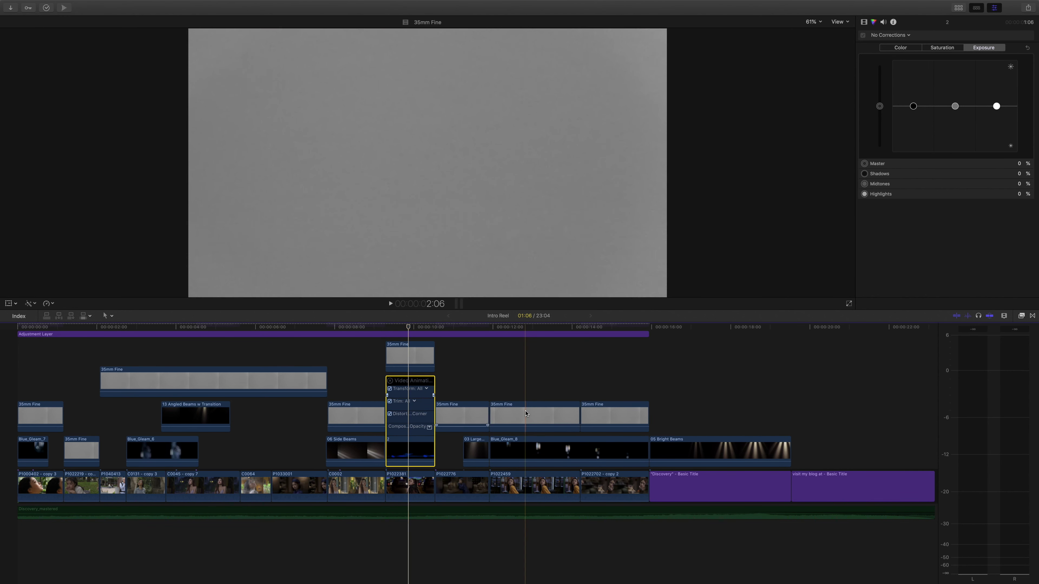
Make timeline clips taller and zoom the timeline in around the playhead
click(1004, 317)
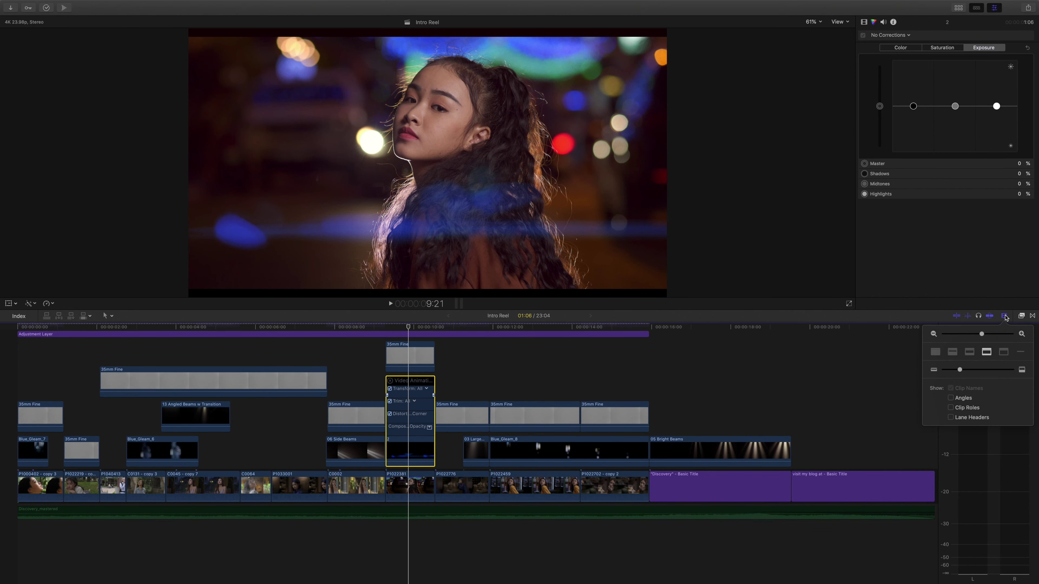
drag(962, 373, 971, 371)
drag(983, 335, 1000, 334)
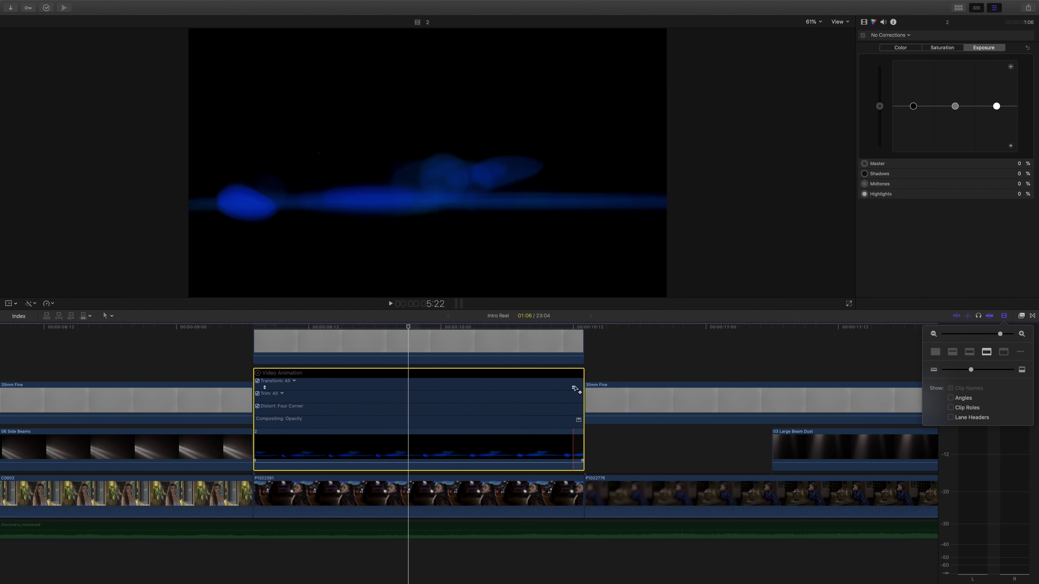
Show clip 2's Transform handles in the viewer and hide its video animation lanes
click(9, 304)
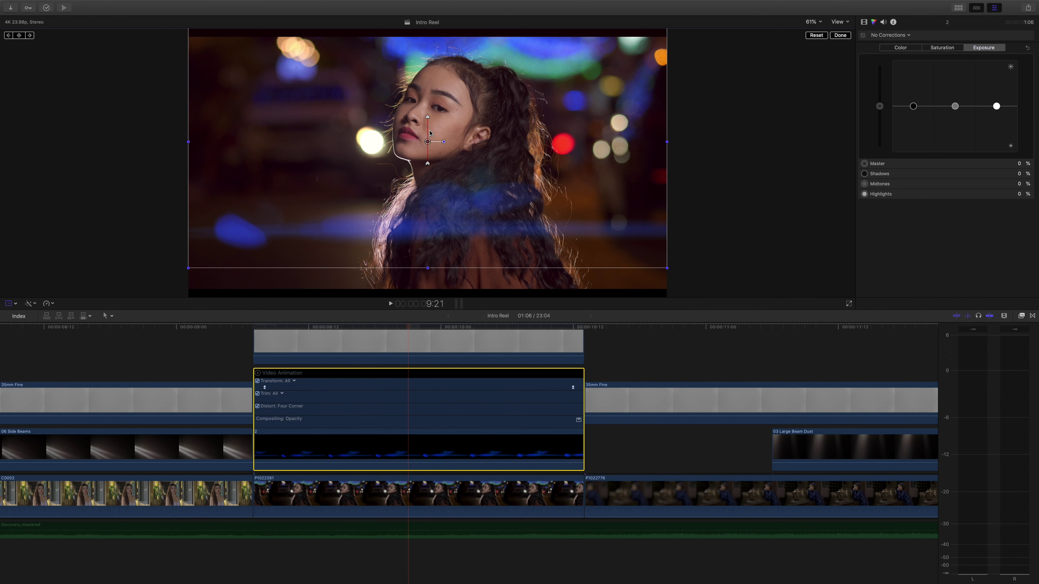
right_click(411, 458)
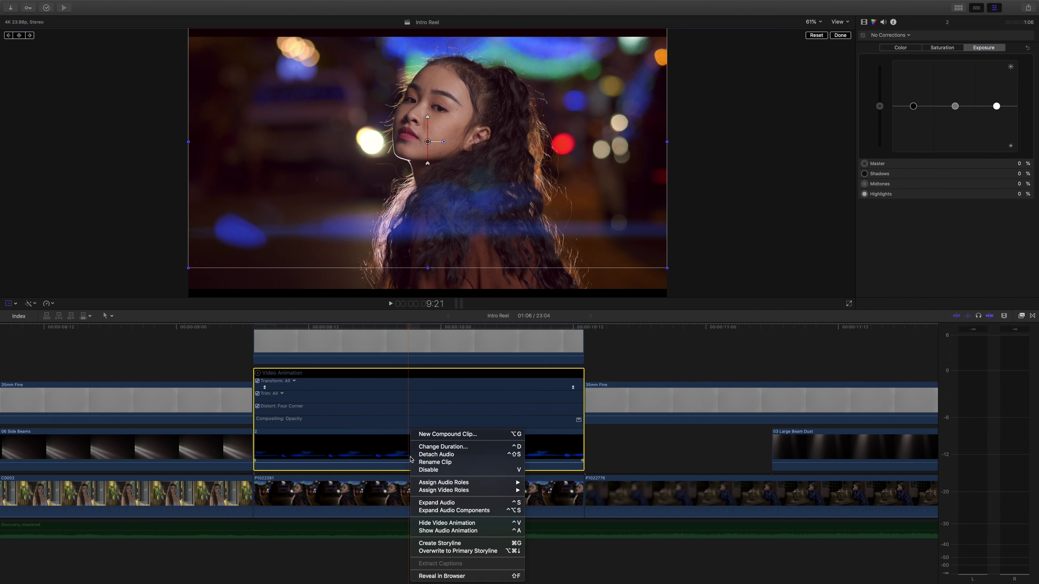
click(435, 523)
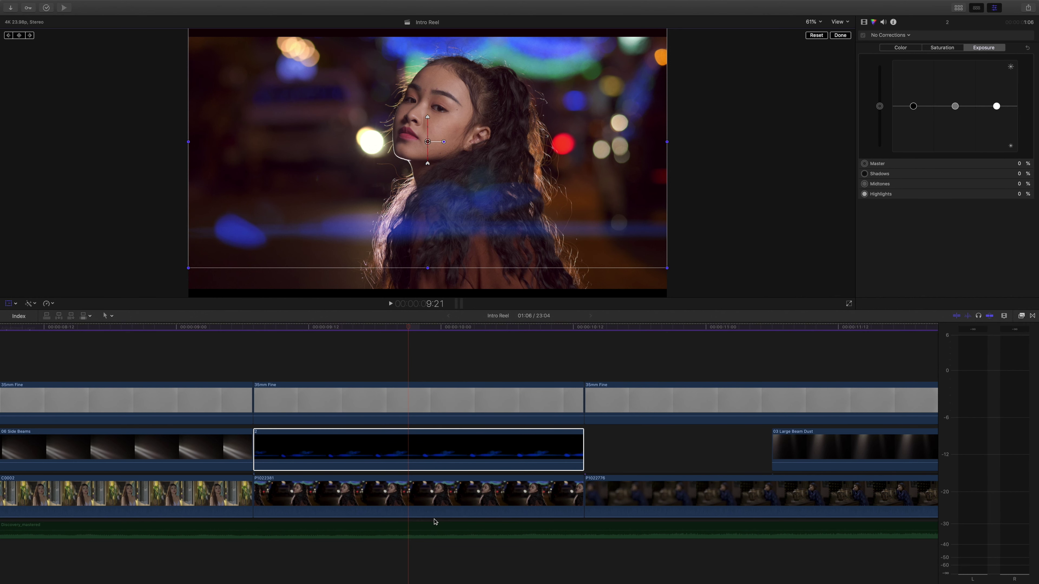
Deselect clip 2, zoom out, shorten clip height and scroll back to the Intro Reel's start
click(407, 371)
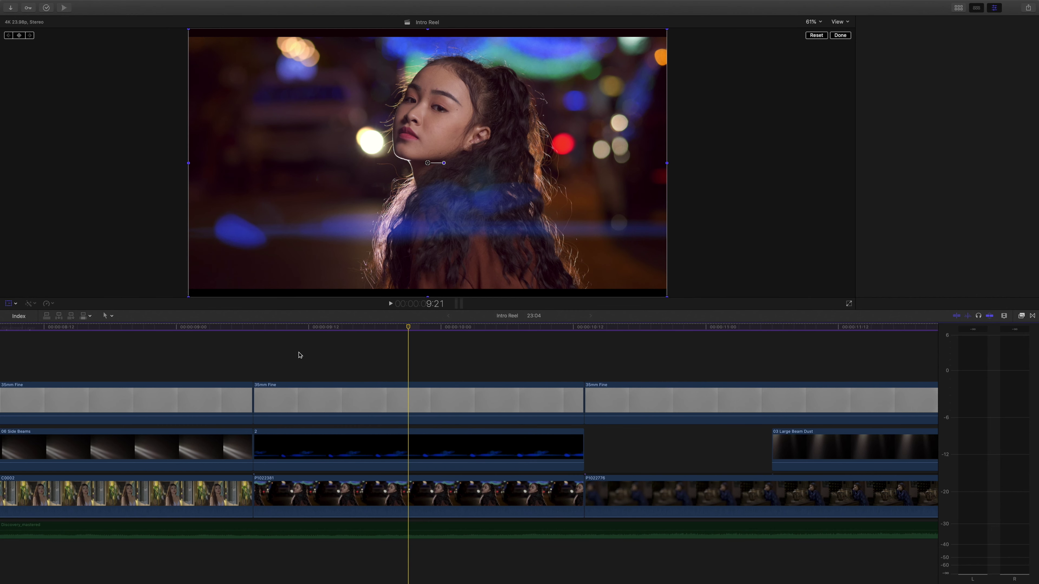
click(1004, 316)
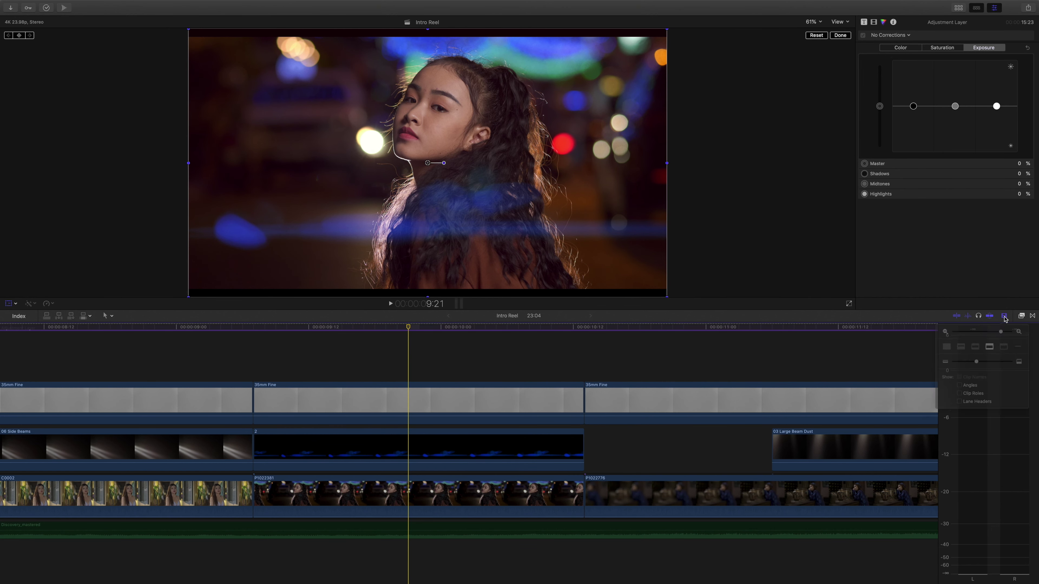
drag(1000, 335, 977, 335)
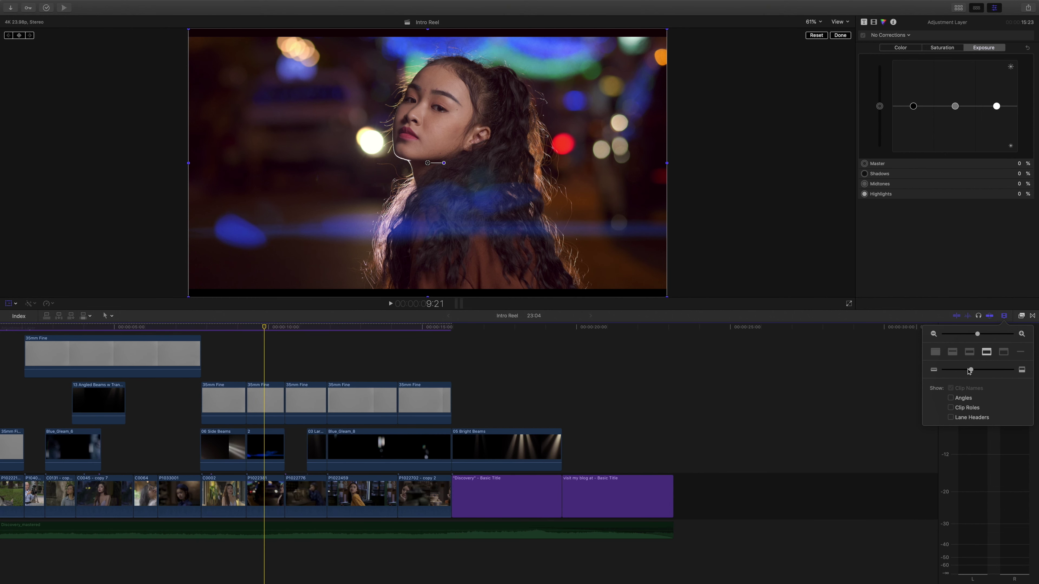
drag(969, 371, 957, 374)
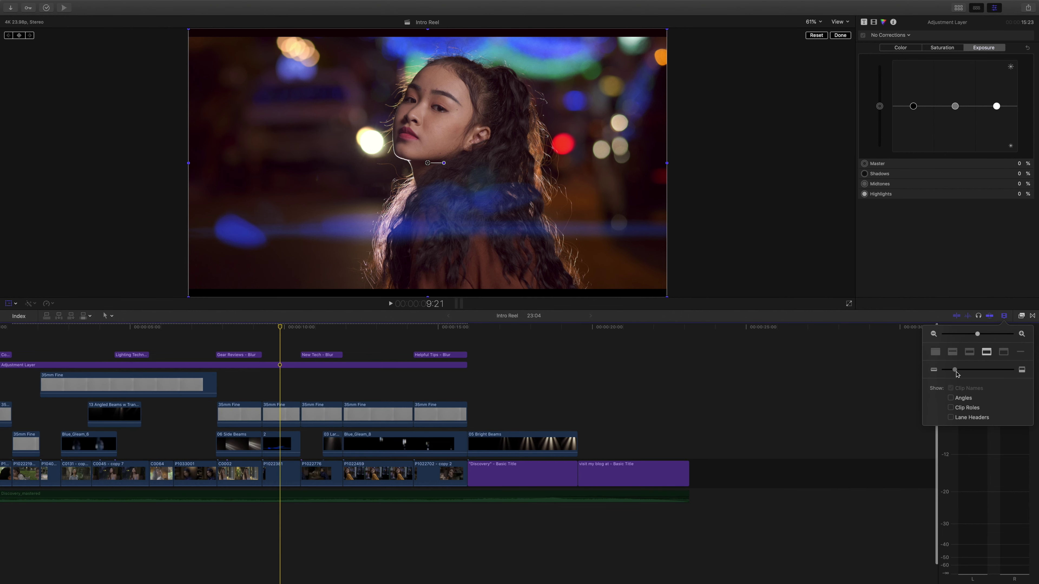
scroll(621, 381, left, 5)
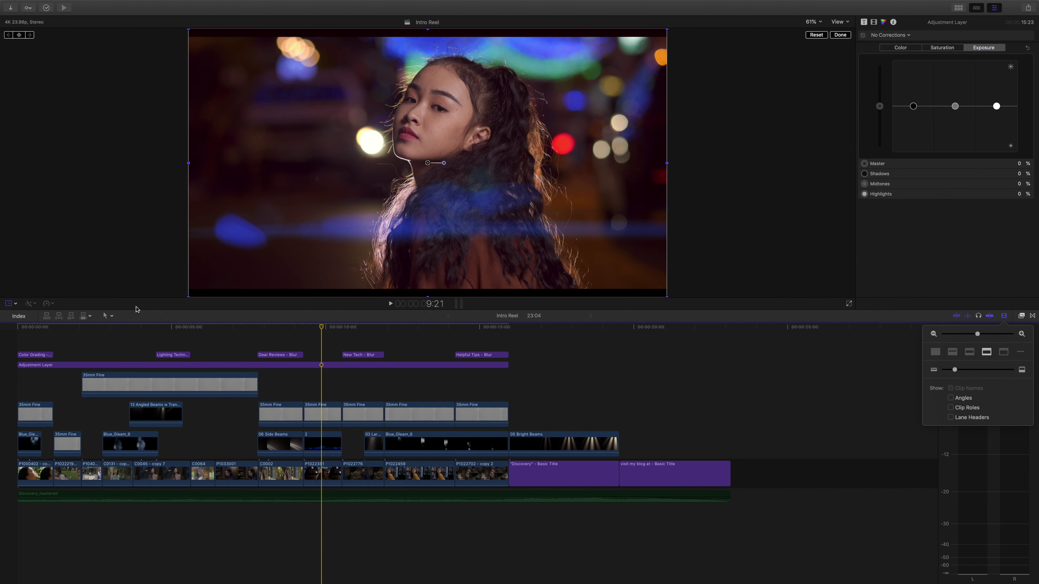
Close the transform controls and review 05 Bright Beams under the closing Discovery and blog titles
click(7, 305)
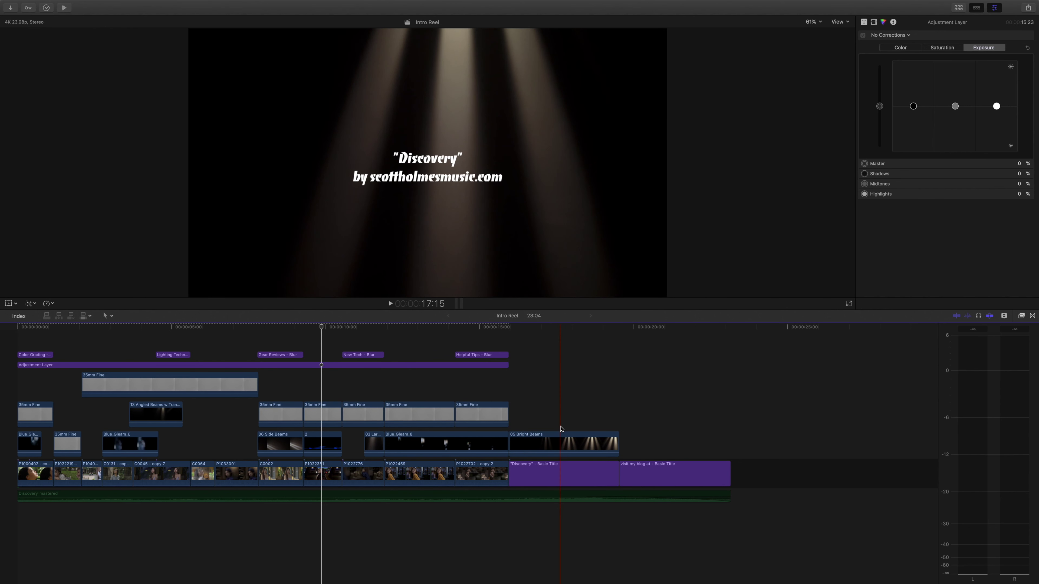
click(555, 440)
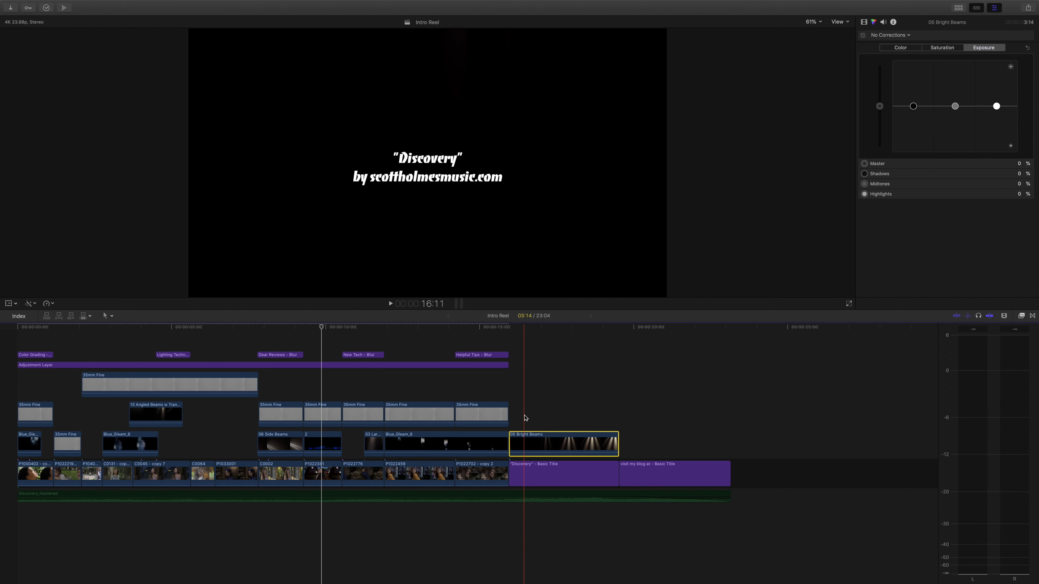
click(525, 417)
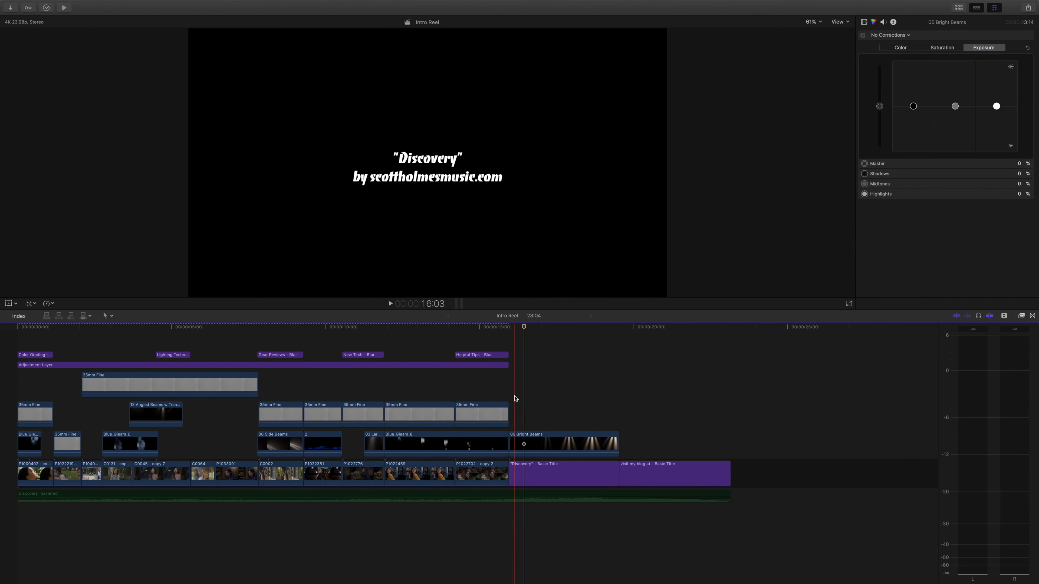